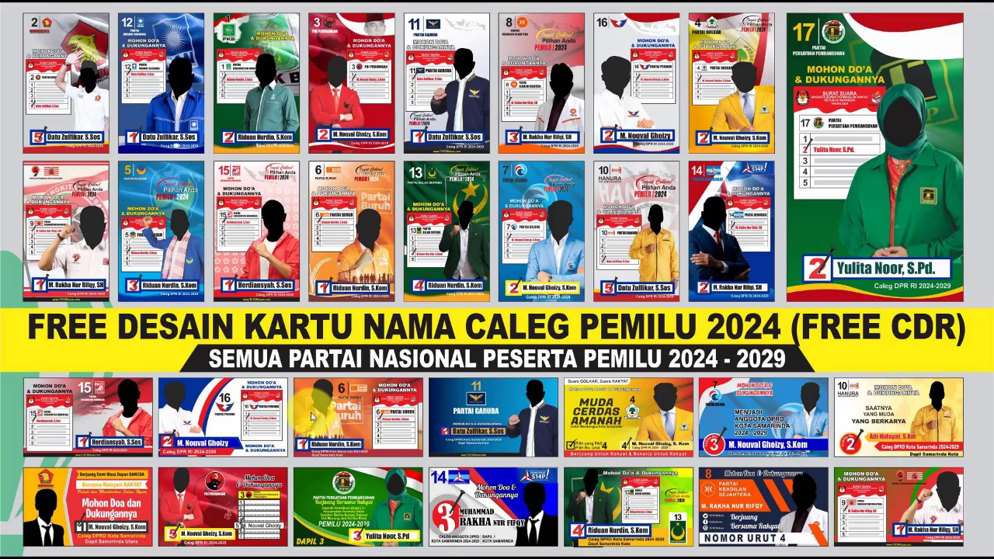
# Restore the Kumpulan Kartu nama Caleg.cdr window showing the Gerindra name-card page
pyautogui.click(579, 542)
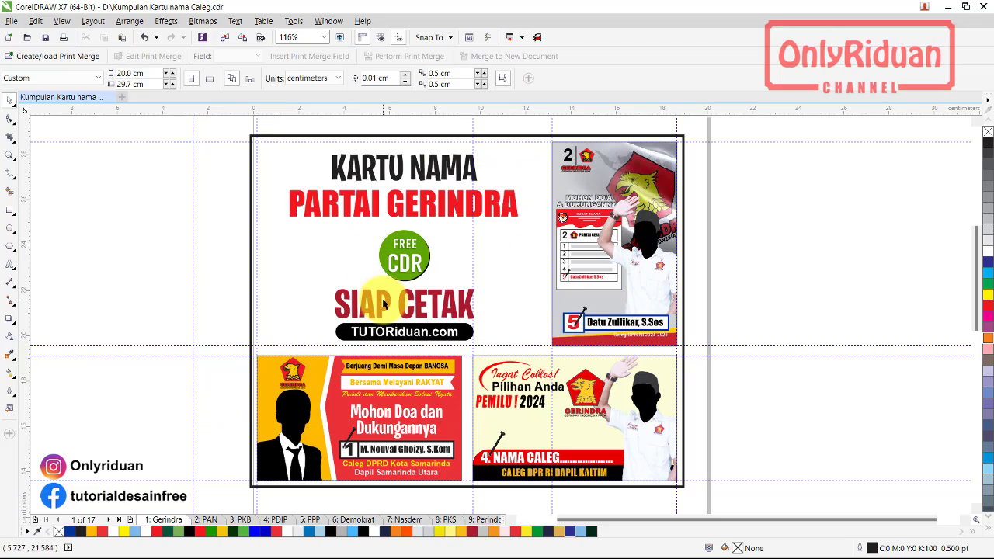
# Browse the party pages PAN, PKB, PDIP, PPP, Demokrat, PKS, Perindo, Golkar, Gelora and HANURA
pyautogui.click(205, 520)
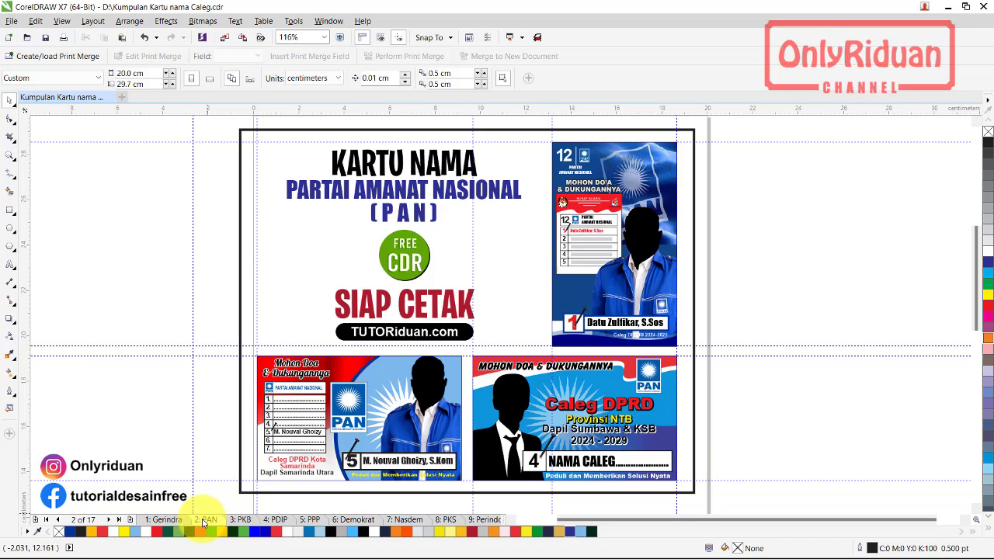
pyautogui.click(239, 520)
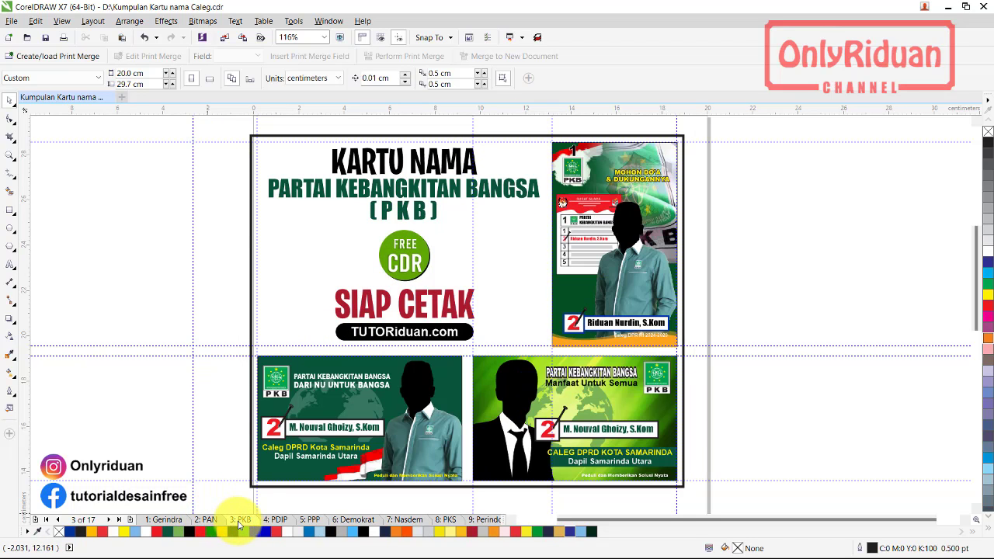
pyautogui.click(276, 520)
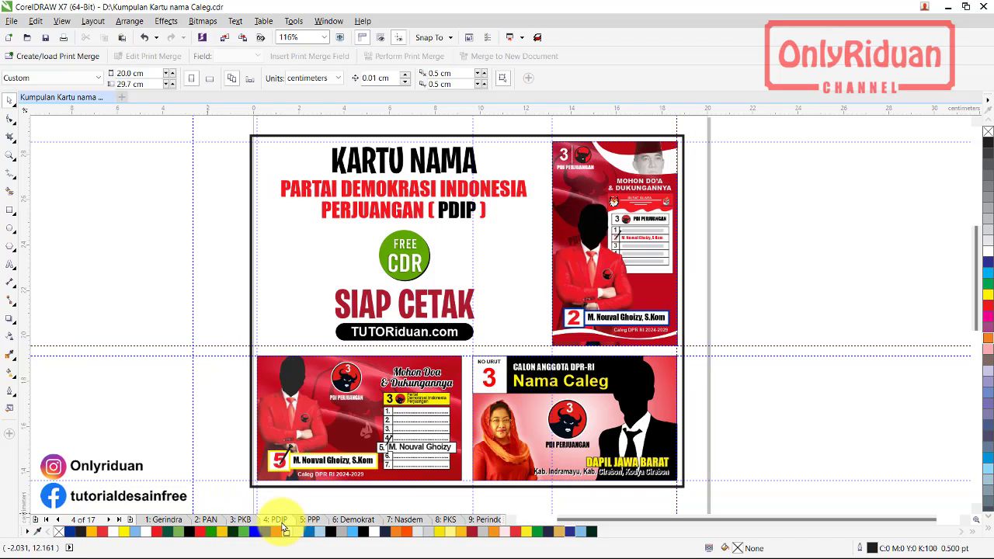
pyautogui.click(310, 520)
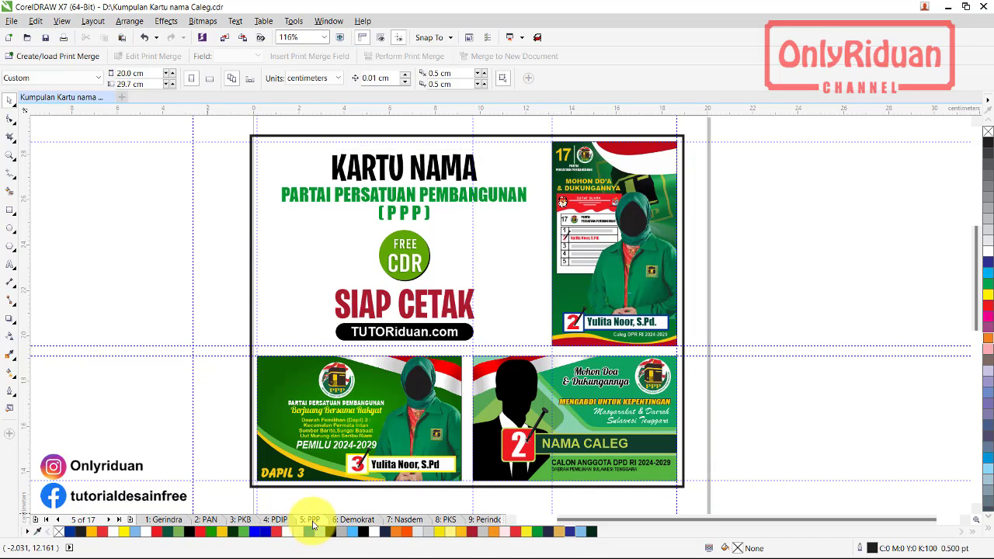
pyautogui.click(353, 524)
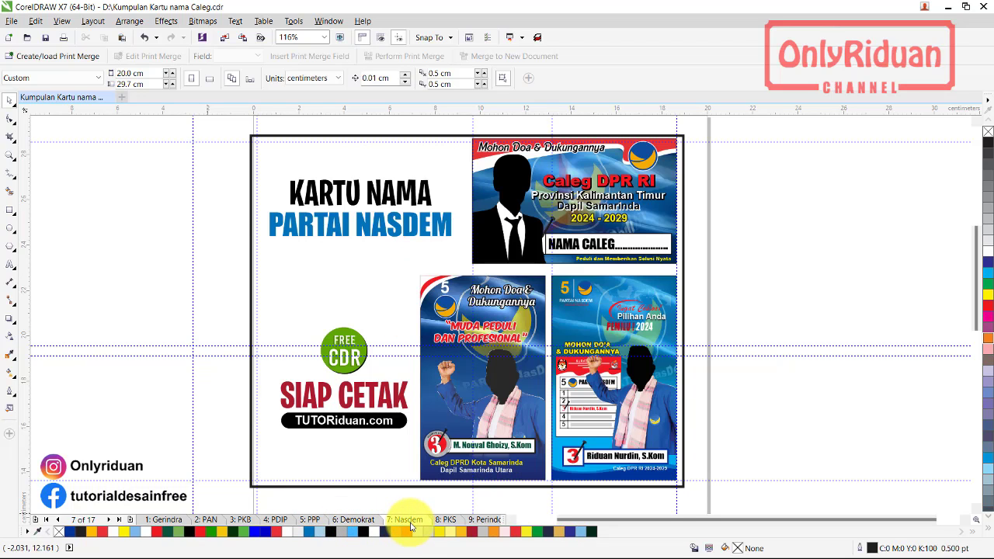
pyautogui.click(447, 520)
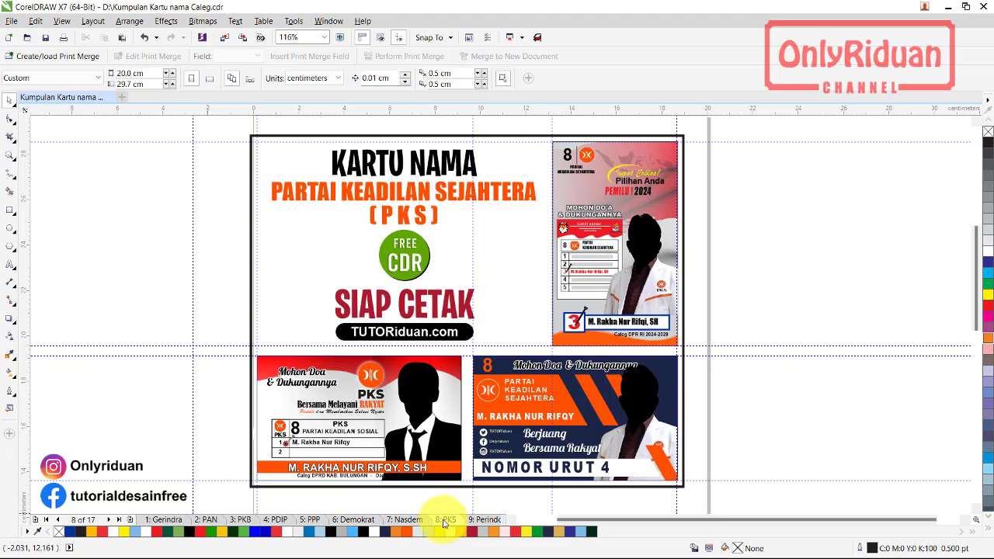
pyautogui.click(483, 520)
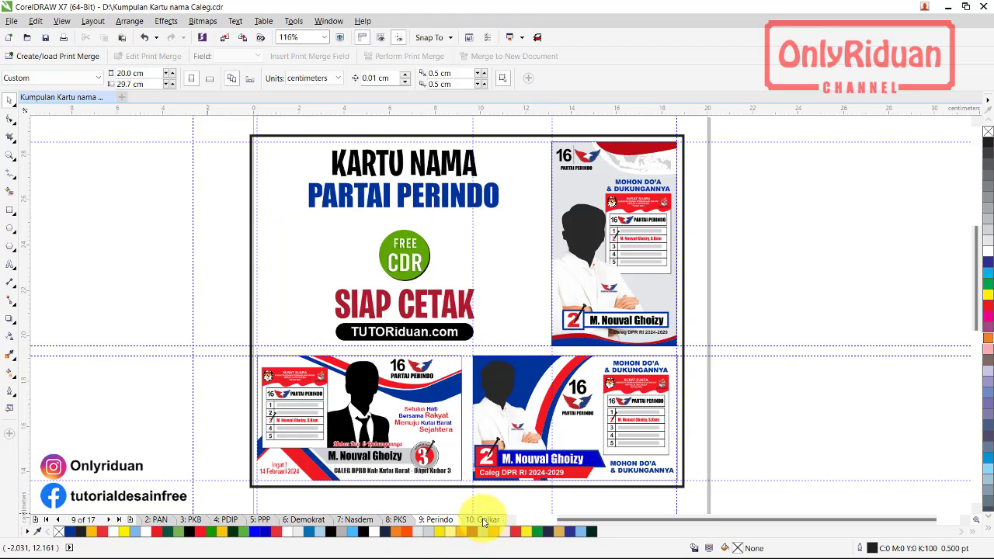
pyautogui.click(479, 522)
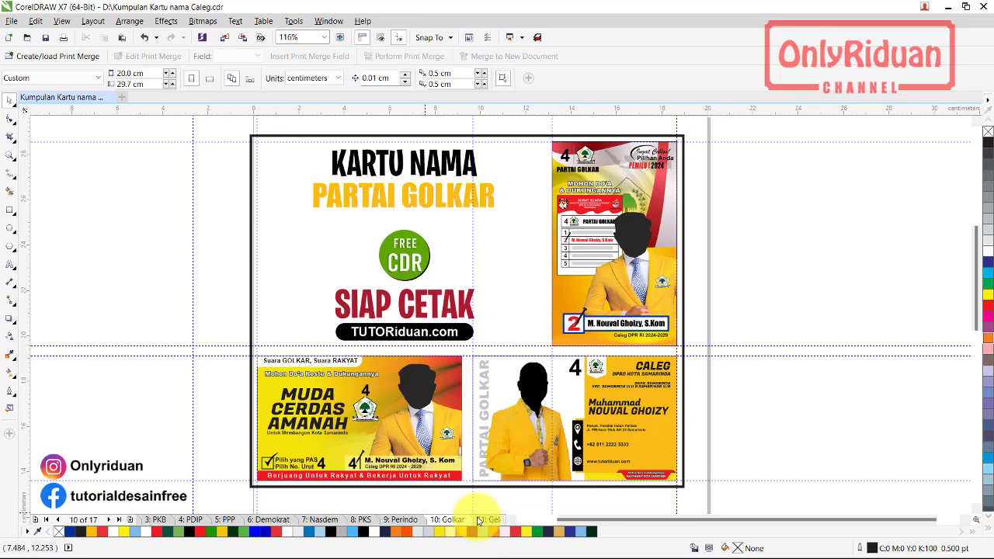
pyautogui.click(485, 521)
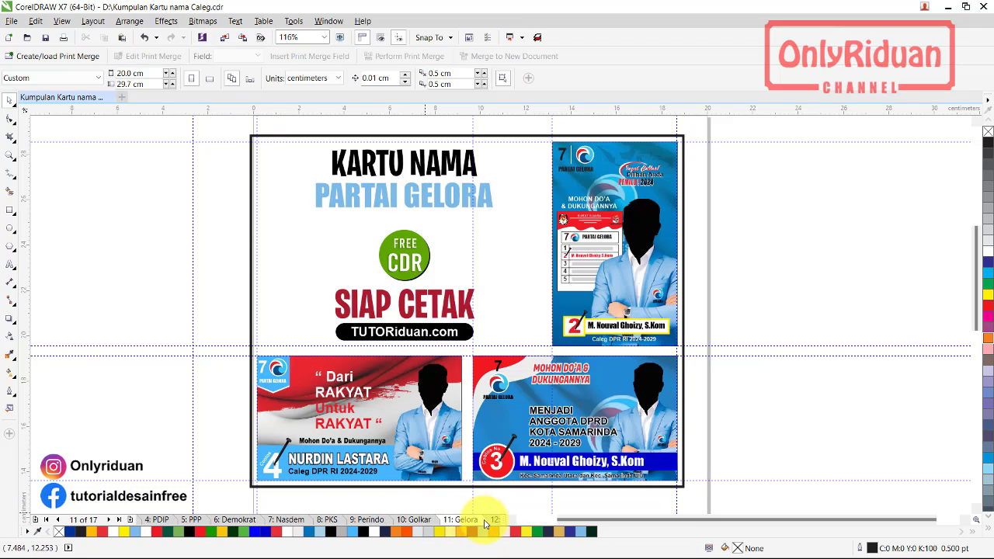
pyautogui.click(492, 523)
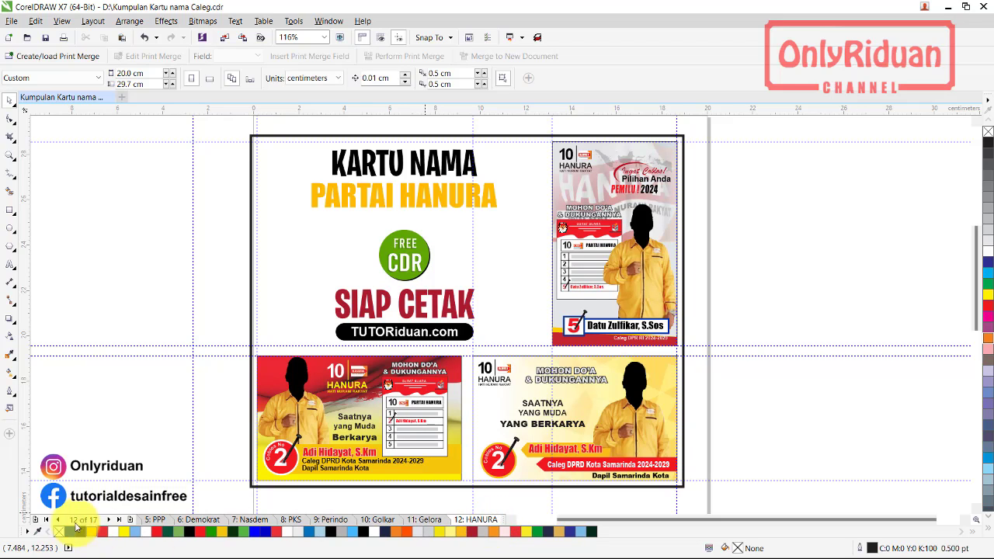
# Advance through the PBB, PKN and Partai Garuda pages to the last page, PSI
pyautogui.click(111, 521)
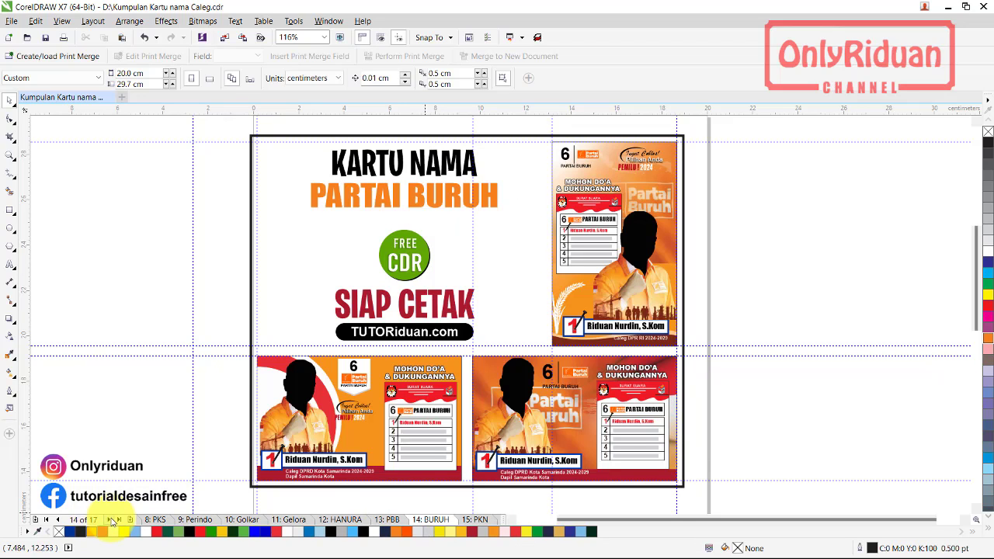
pyautogui.click(111, 520)
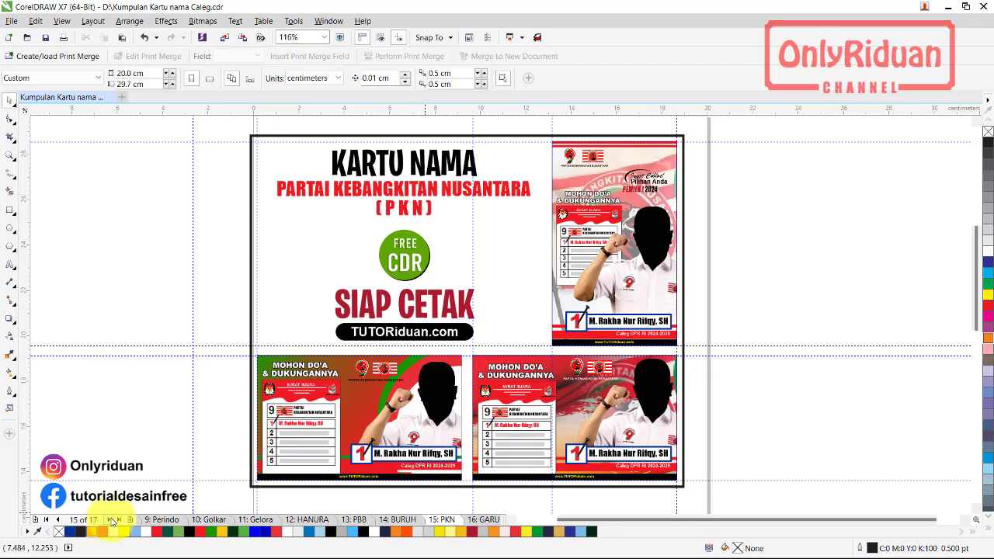
pyautogui.click(111, 520)
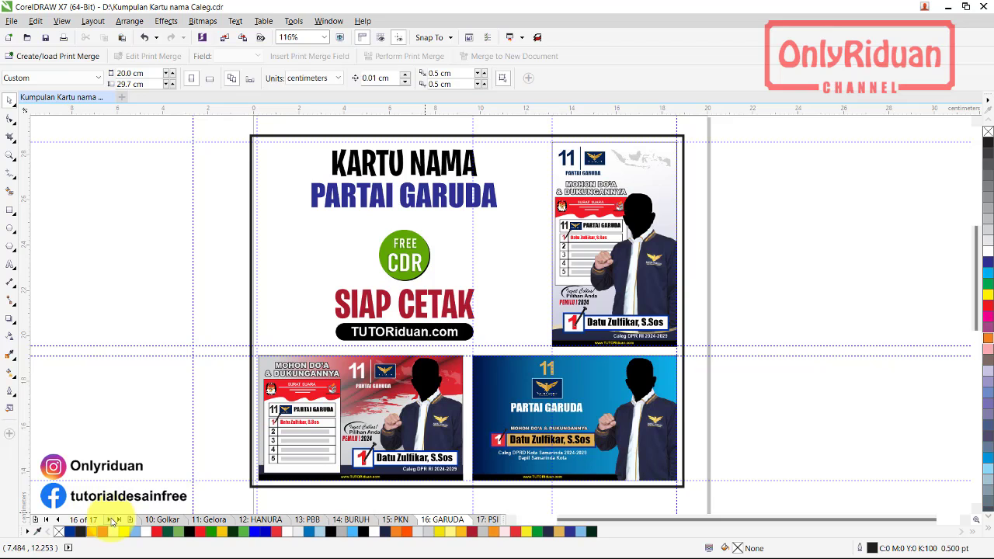
pyautogui.click(111, 520)
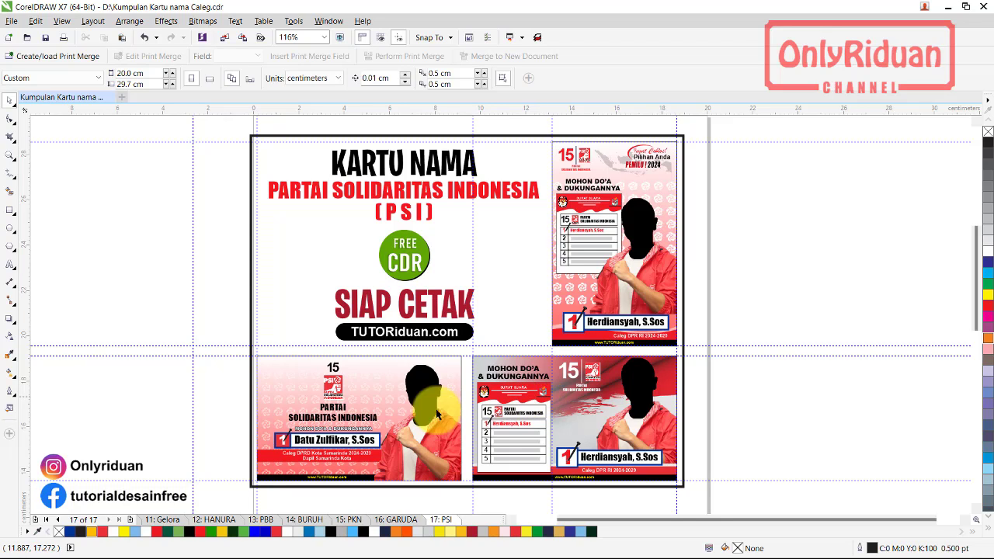
# Return to page 1: Gerindra and ungroup the portrait Gerindra card
pyautogui.click(47, 520)
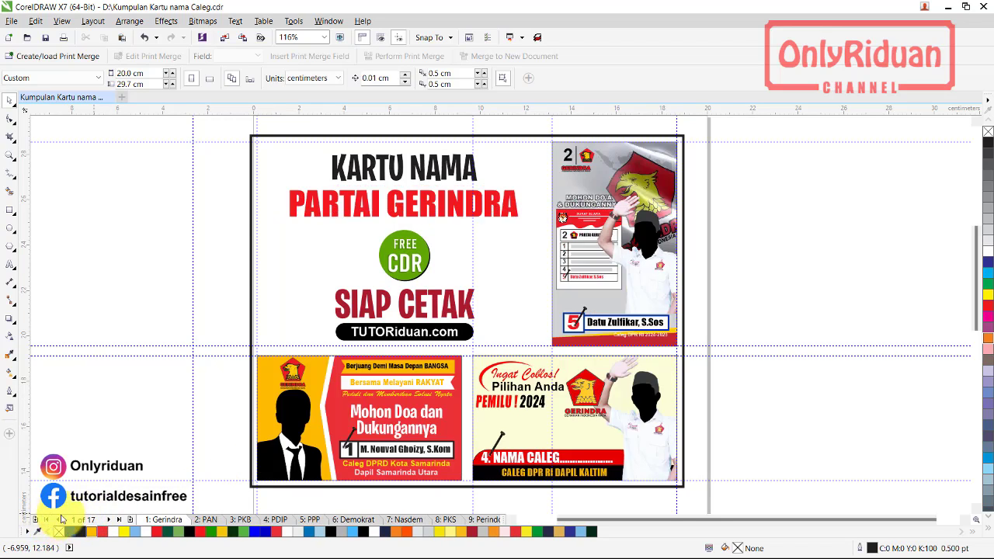
pyautogui.click(612, 320)
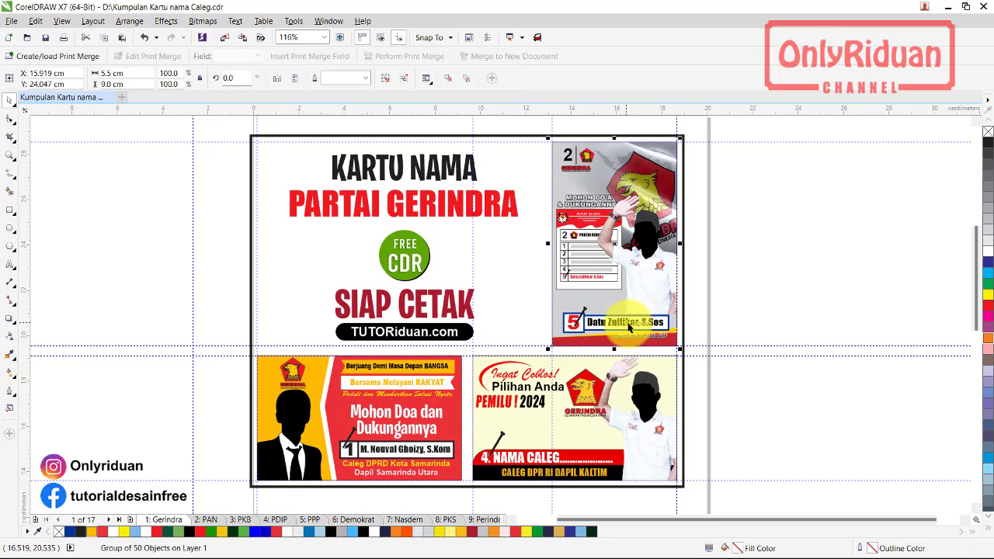
pyautogui.click(386, 77)
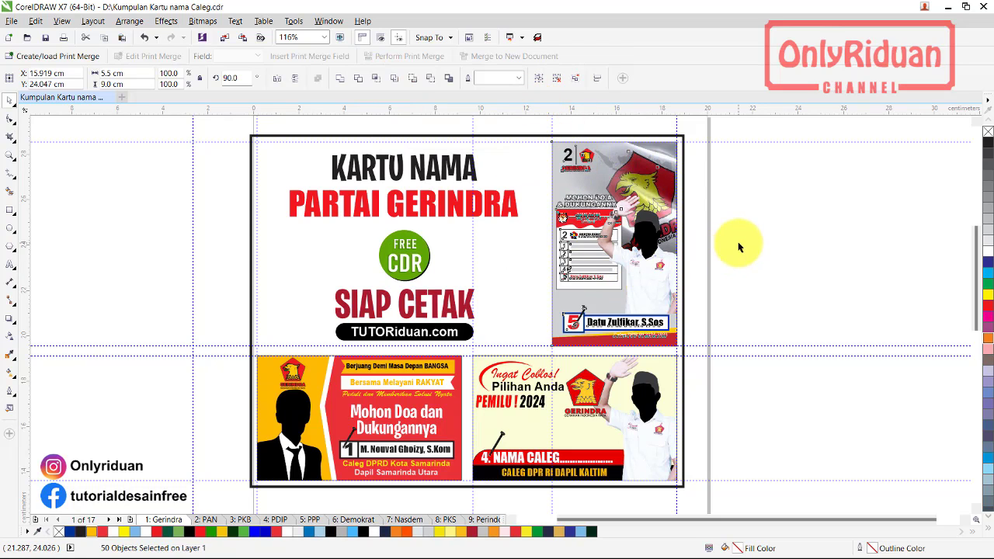
# Inspect the card's name text, ballot name and background rectangle up close
pyautogui.click(617, 329)
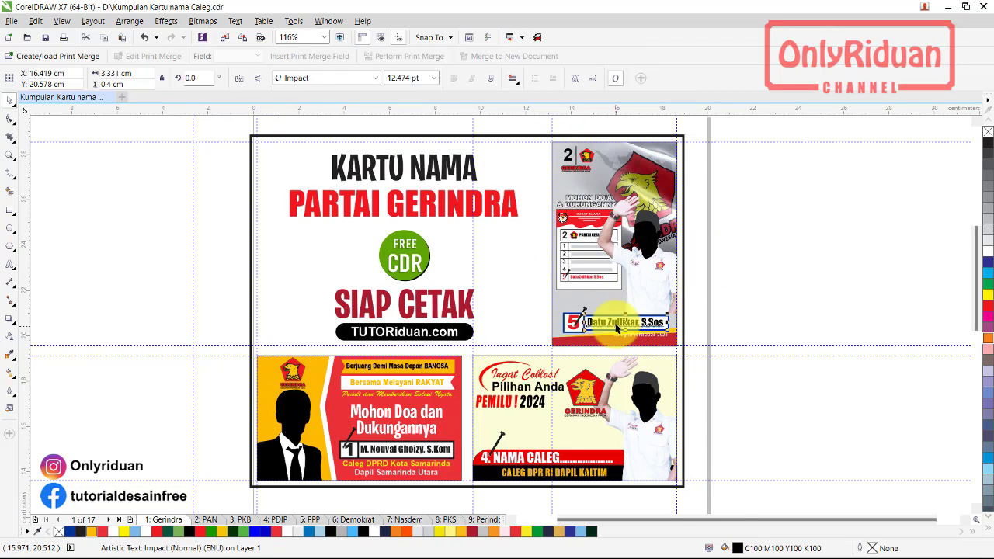
pyautogui.scroll(3, 617, 329)
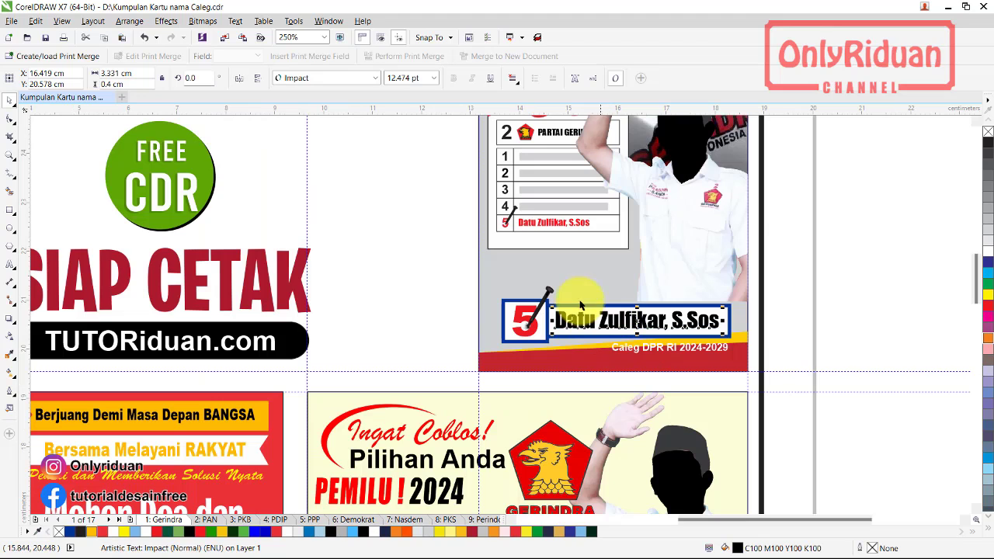
pyautogui.click(549, 223)
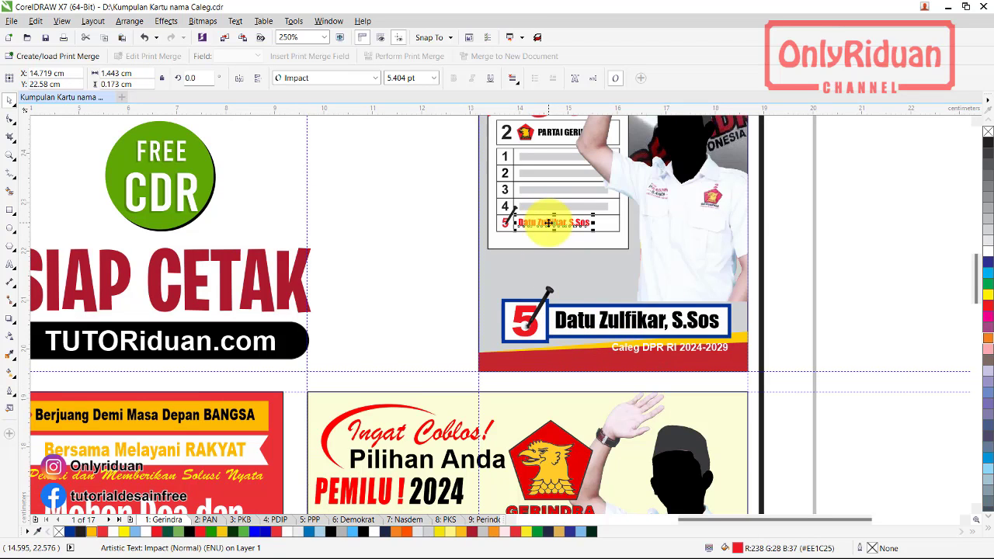
pyautogui.scroll(-3, 548, 223)
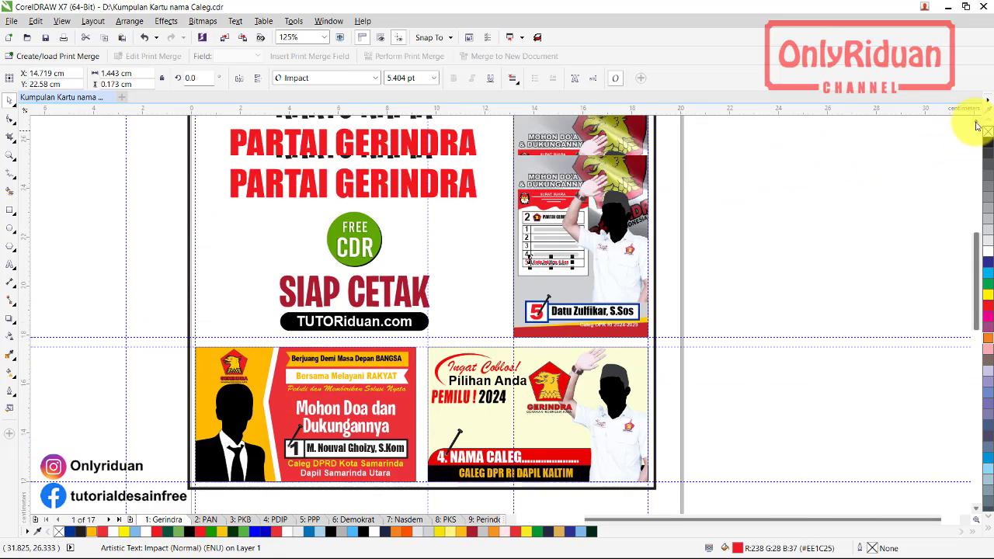
pyautogui.scroll(3, 543, 167)
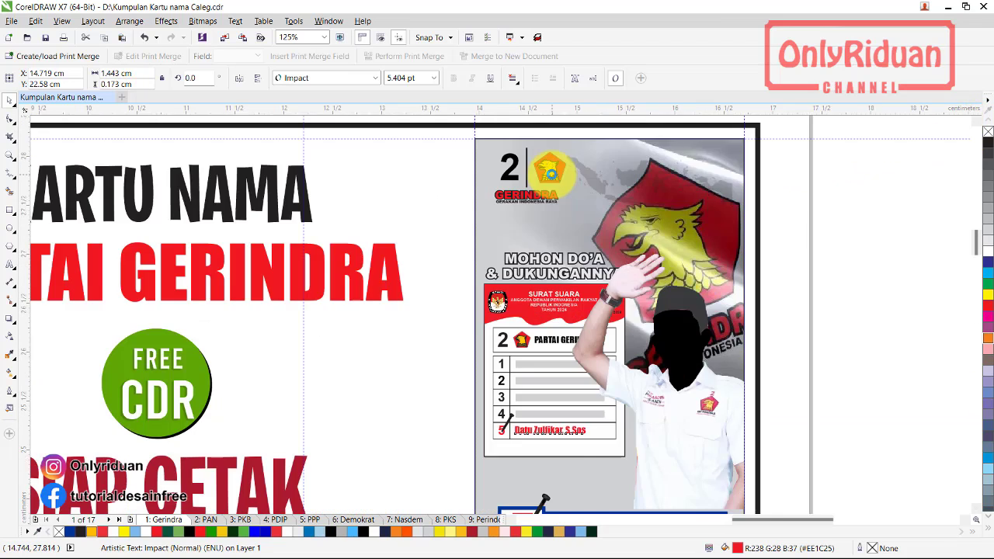
pyautogui.scroll(4, 548, 171)
pyautogui.click(551, 176)
pyautogui.scroll(-1, 551, 171)
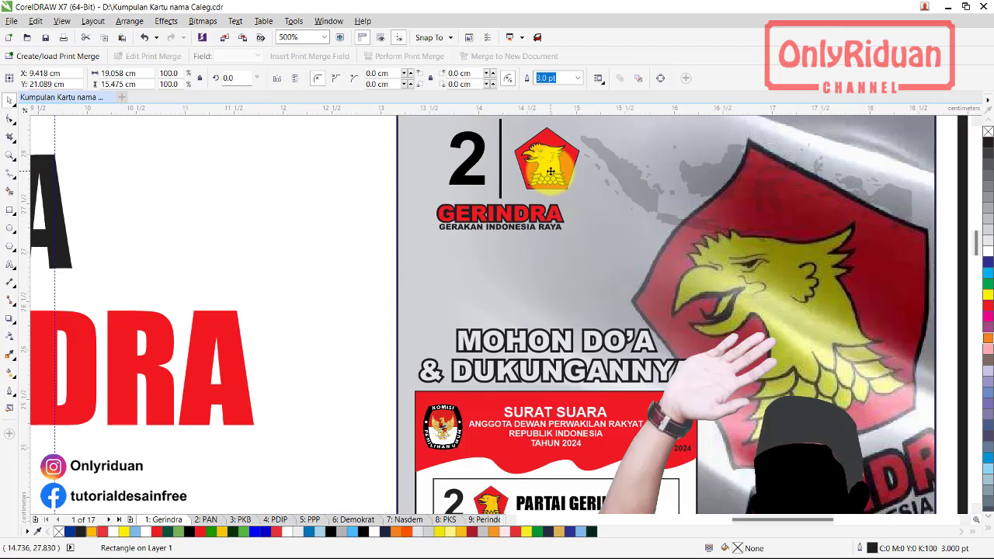
pyautogui.scroll(-1, 551, 171)
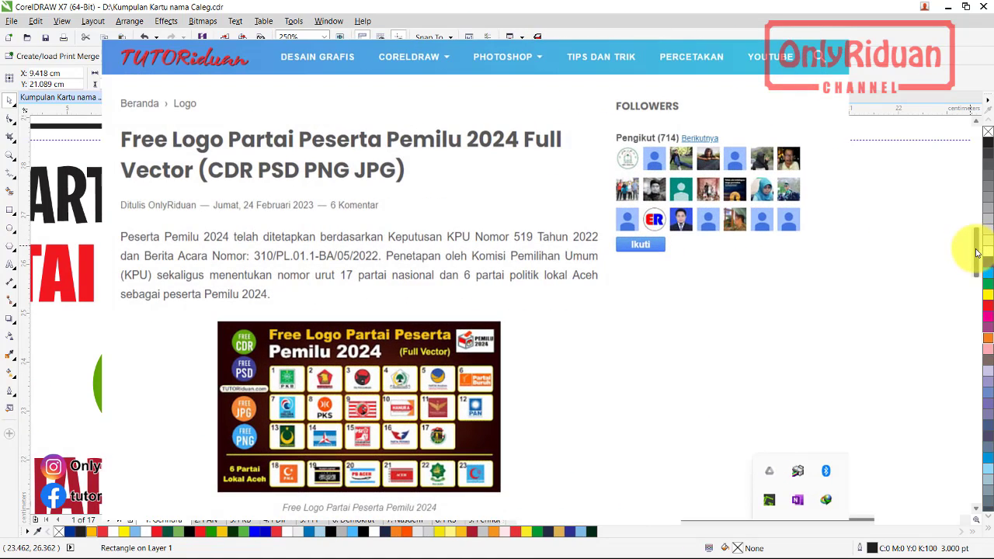
pyautogui.moveTo(977, 251); pyautogui.dragTo(982, 305)
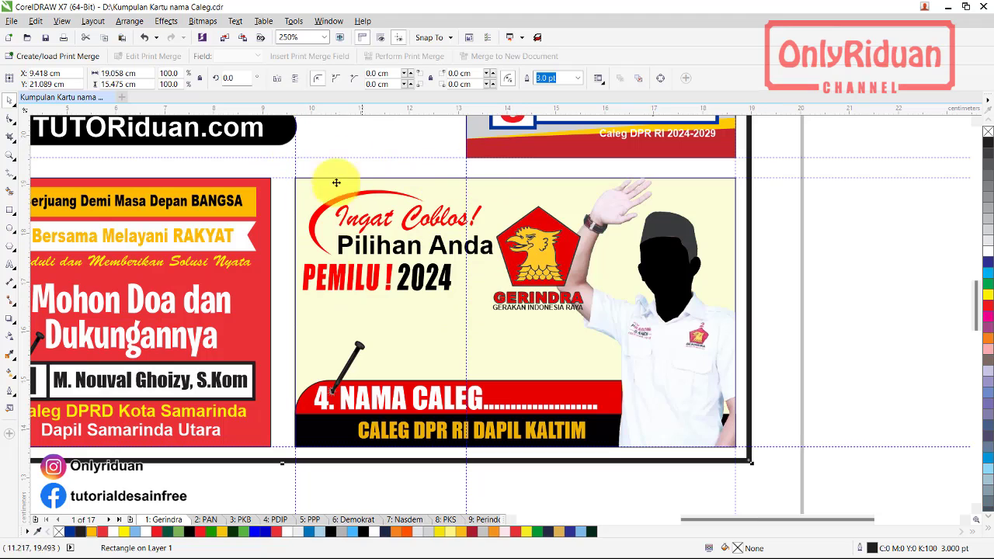
# Ungroup the DPRD Gerindra card and nudge the small nail graphic slightly right and down
pyautogui.click(511, 519)
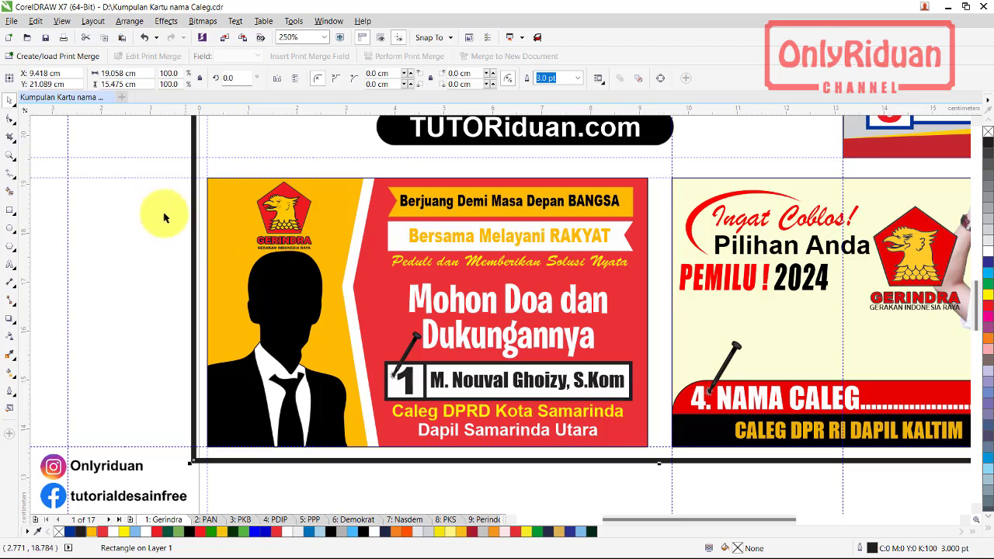
pyautogui.moveTo(148, 167); pyautogui.dragTo(659, 462)
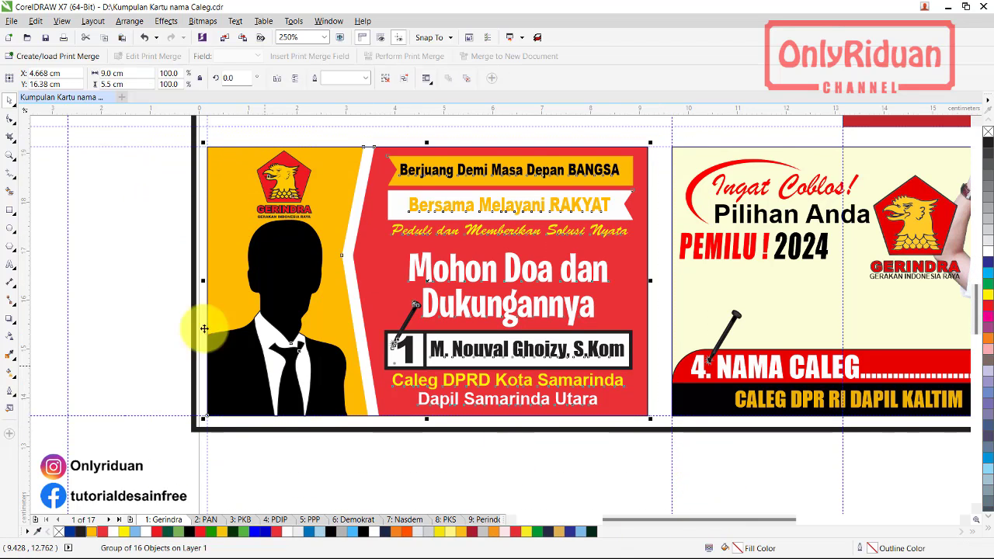
pyautogui.click(386, 77)
pyautogui.click(133, 221)
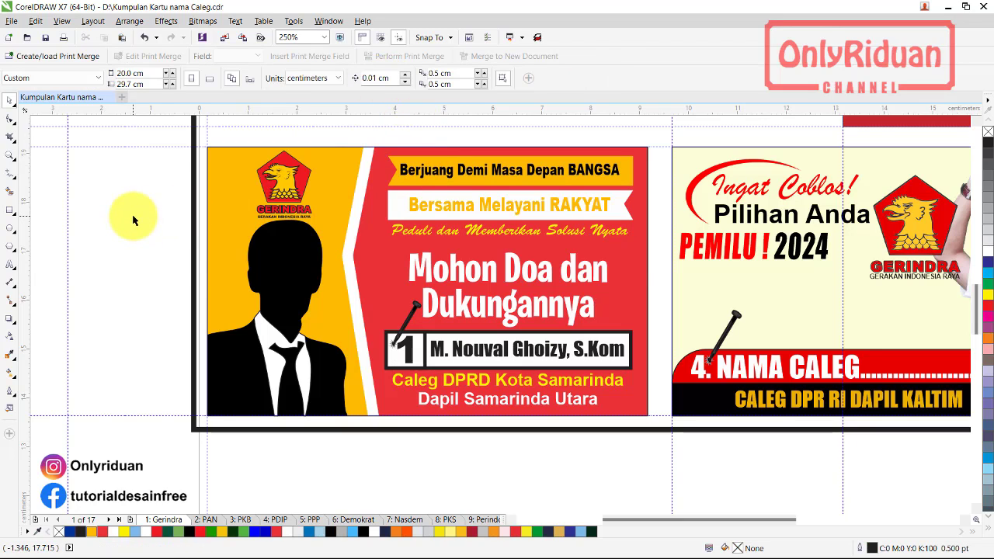
pyautogui.click(485, 352)
pyautogui.click(411, 319)
pyautogui.moveTo(410, 317); pyautogui.dragTo(424, 335)
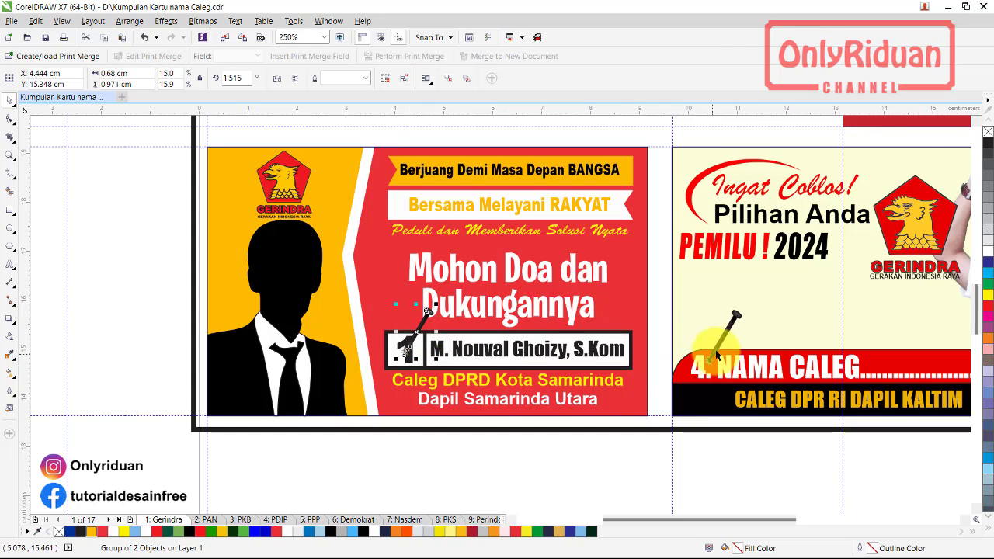
# Ungroup the Pemilu 2024 Gerindra card, then go to page 2: PAN
pyautogui.click(724, 351)
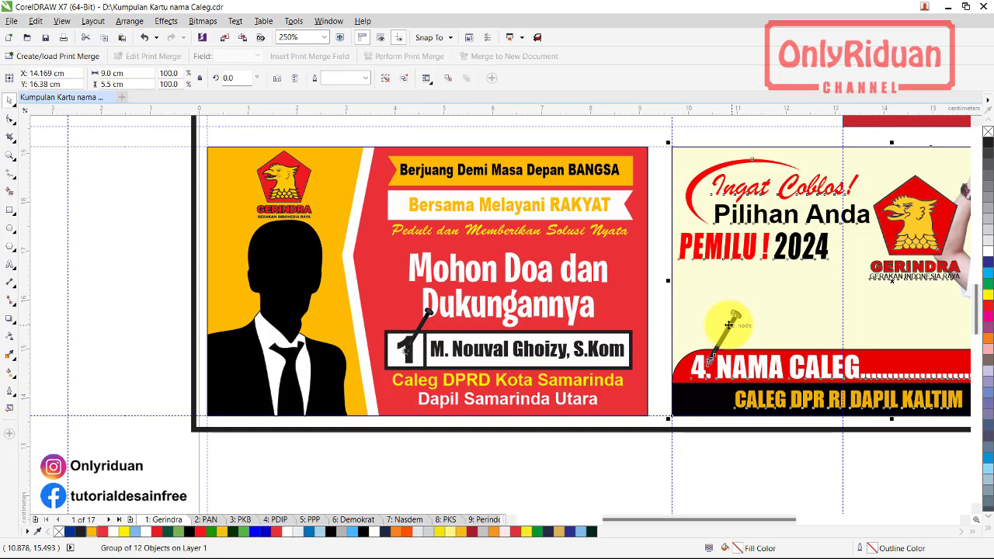
pyautogui.click(387, 80)
pyautogui.press('Escape')
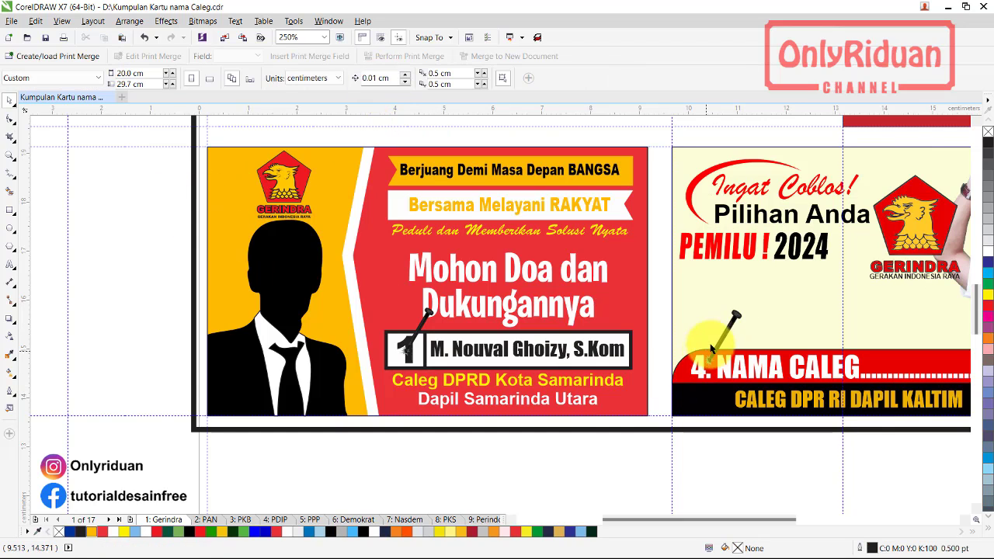
pyautogui.click(891, 365)
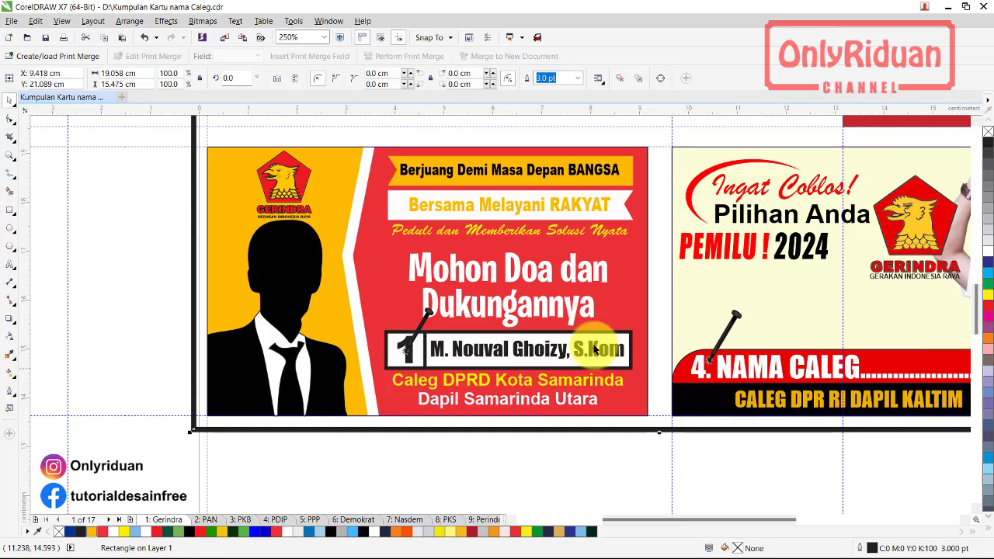
pyautogui.click(206, 519)
# Select the candidate name text on the landscape PAN card
pyautogui.scroll(-2, 182, 344)
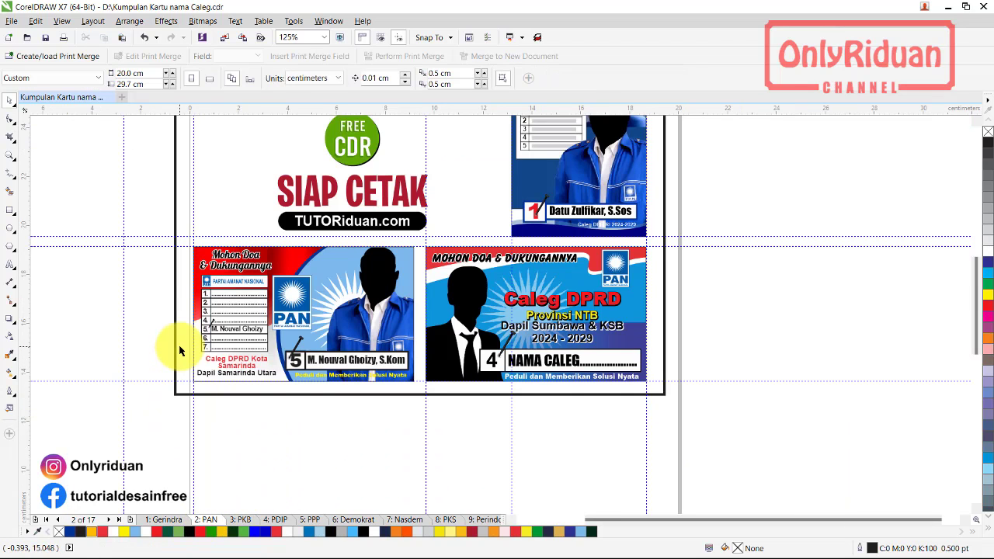
pyautogui.scroll(2, 182, 344)
pyautogui.click(556, 284)
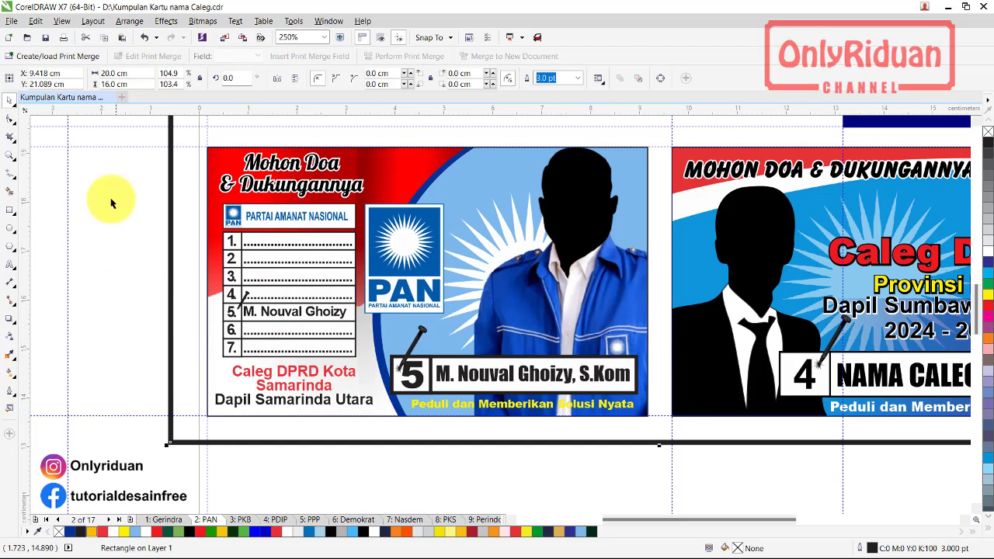
pyautogui.moveTo(136, 132); pyautogui.dragTo(668, 433)
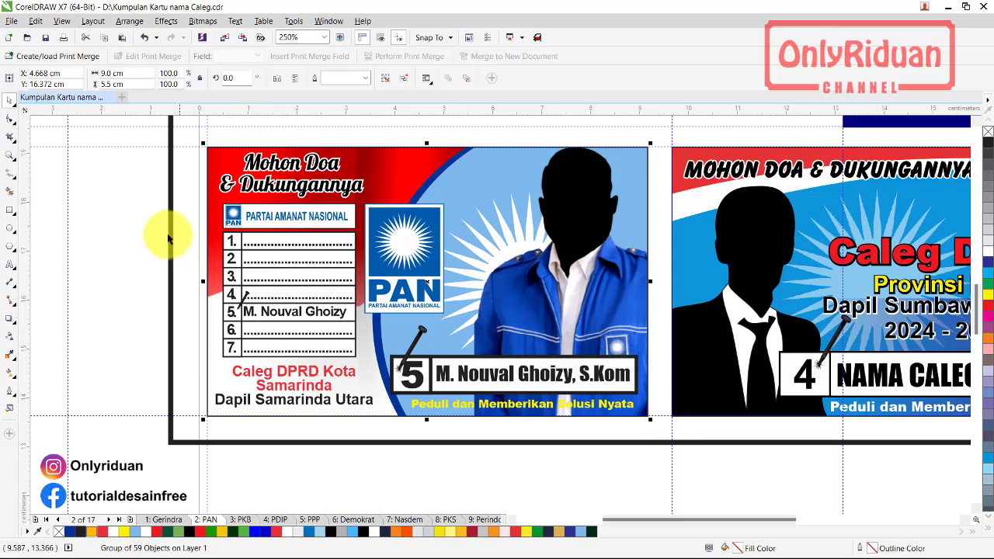
pyautogui.press('Tab')
pyautogui.click(475, 381)
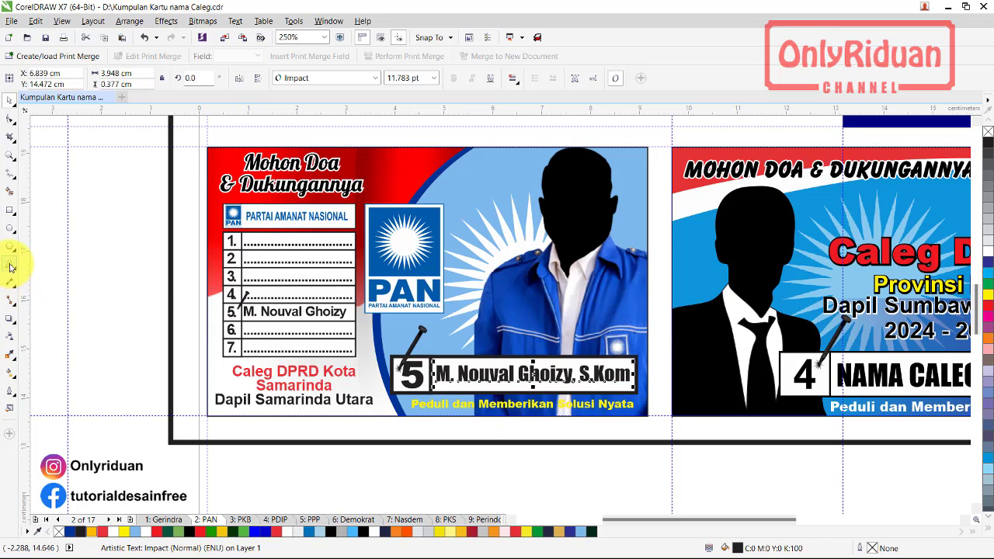
# Replace the old candidate name on the PAN card with the new candidate's name
pyautogui.click(10, 266)
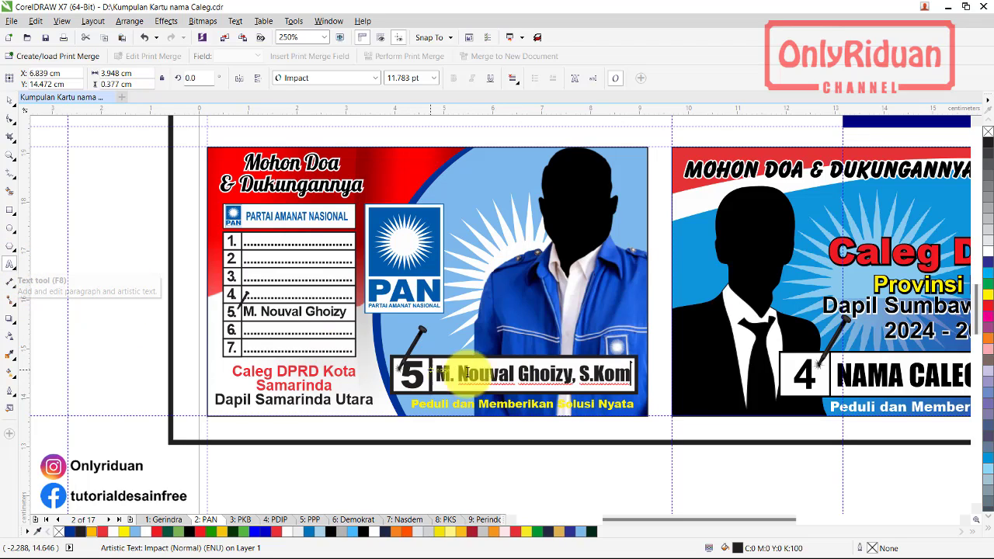
pyautogui.click(532, 374)
pyautogui.press('BackSpace')
pyautogui.press('BackSpace')
pyautogui.press('BackSpace')
pyautogui.press('BackSpace')
pyautogui.press('BackSpace')
pyautogui.press('BackSpace')
pyautogui.press('BackSpace')
pyautogui.press('BackSpace')
pyautogui.press('BackSpace')
pyautogui.press('BackSpace')
pyautogui.press('BackSpace')
pyautogui.press('BackSpace')
pyautogui.press('BackSpace')
pyautogui.press('BackSpace')
pyautogui.press('BackSpace')
pyautogui.press('BackSpace')
pyautogui.press('BackSpace')
pyautogui.press('BackSpace')
pyautogui.press('BackSpace')
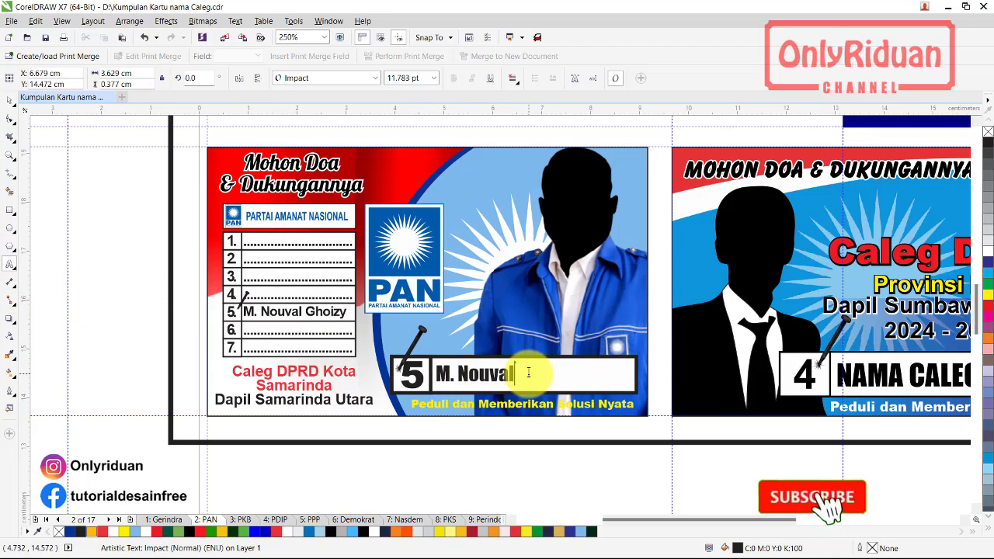
pyautogui.press('BackSpace')
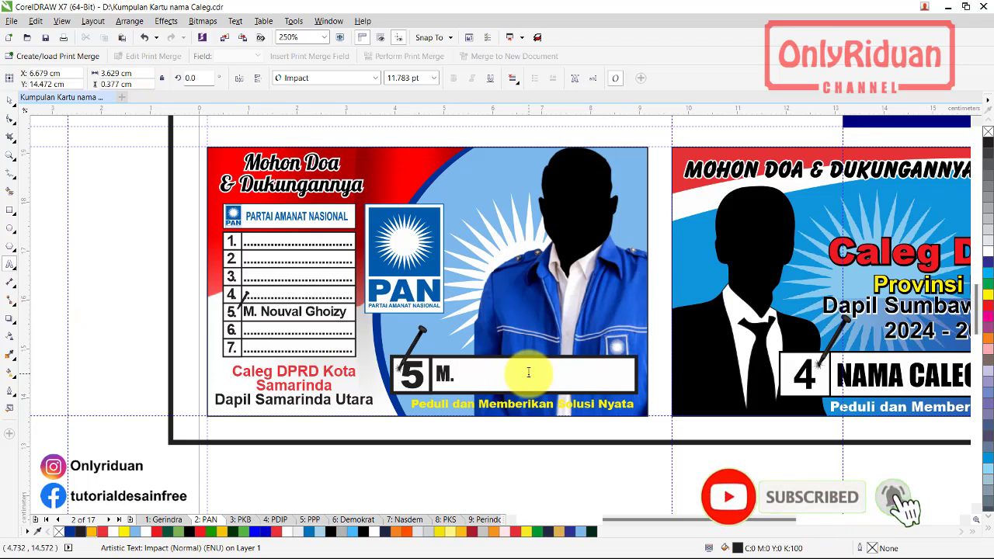
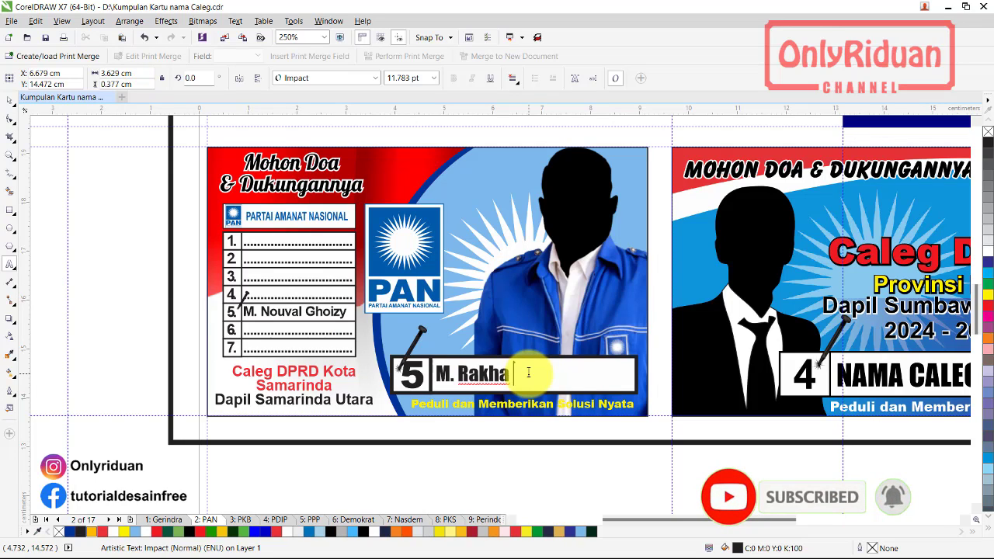
pyautogui.press('Escape')
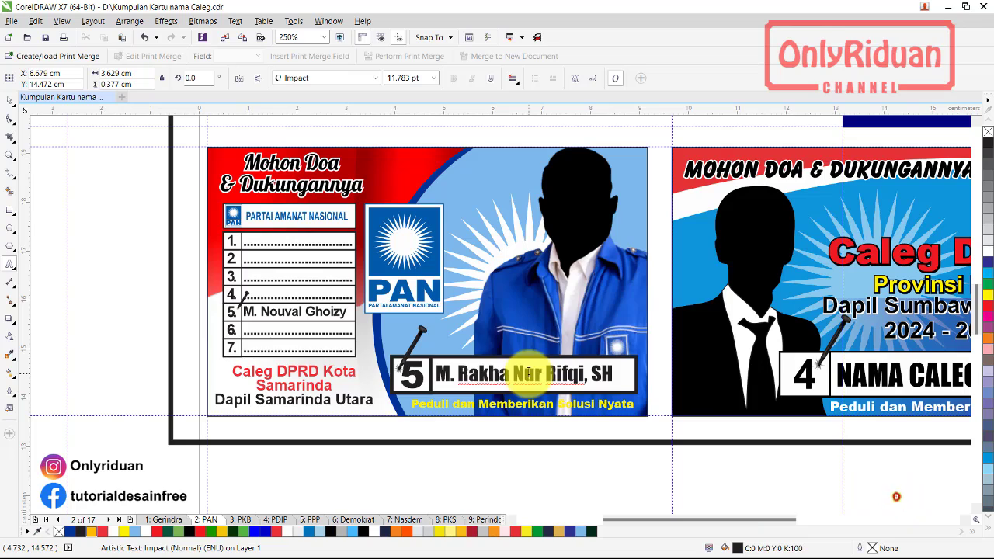
# Narrow the row 5 ballot name to 2.141 cm wide so it fits its row
pyautogui.click(336, 313)
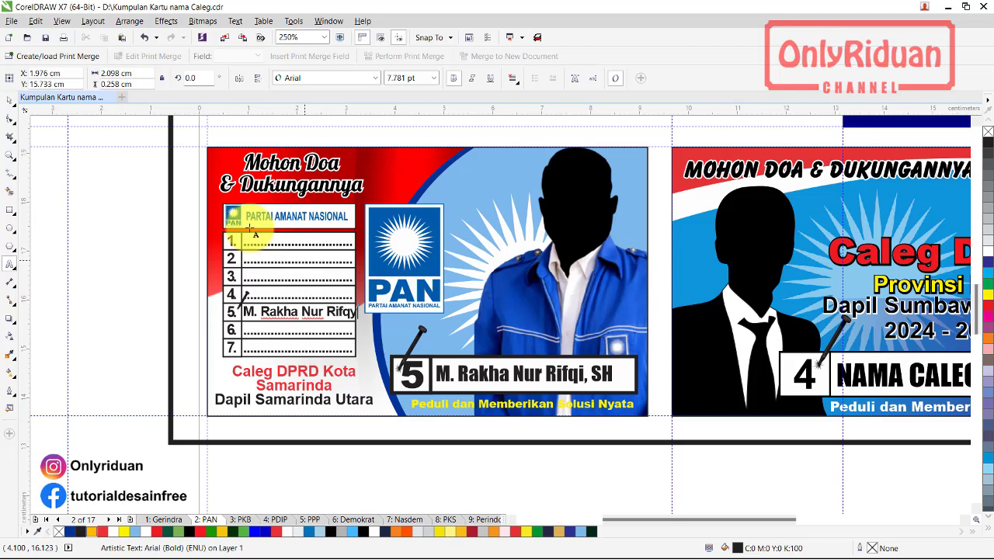
pyautogui.click(9, 100)
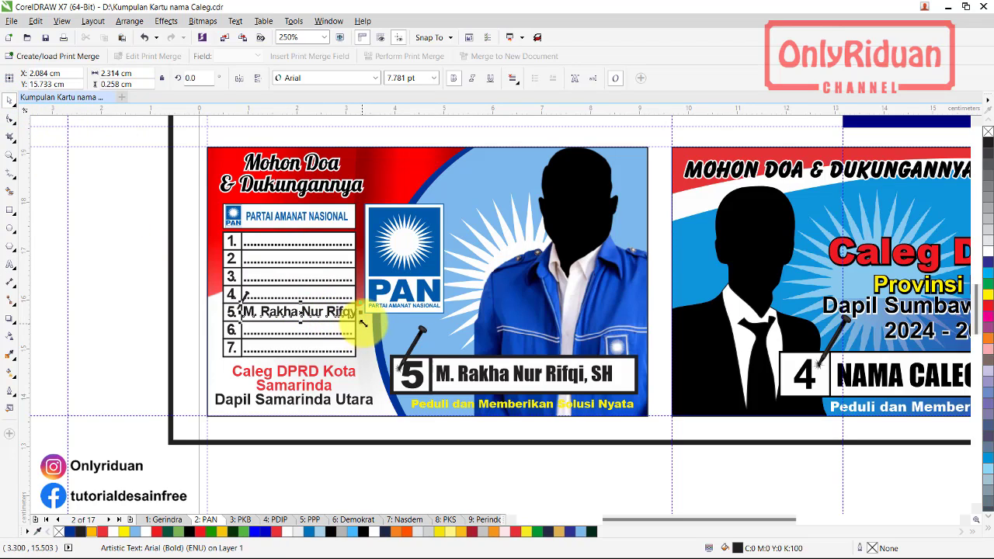
pyautogui.moveTo(360, 312); pyautogui.dragTo(351, 341)
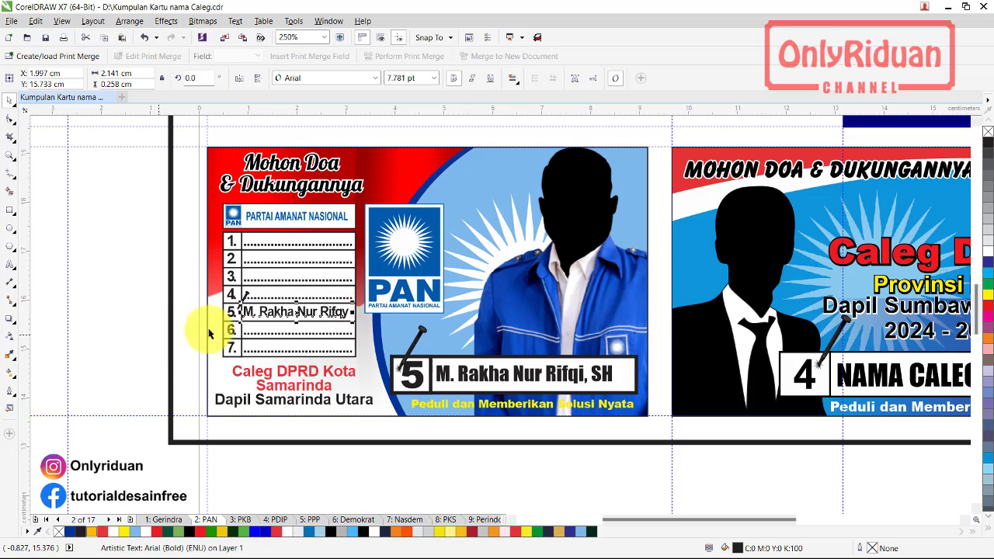
pyautogui.click(421, 379)
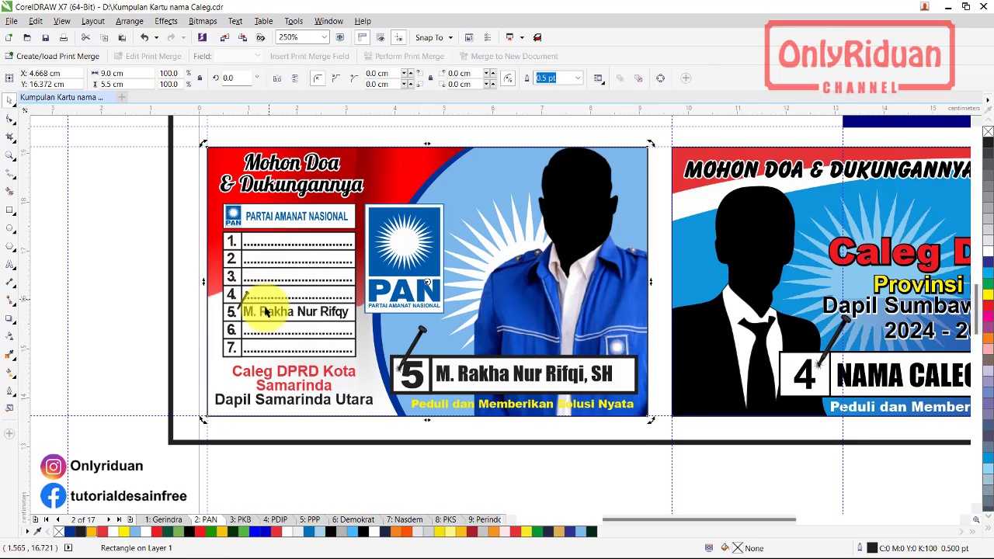
# Marquee-select the portrait PAN poster and ungroup it
pyautogui.scroll(-2, 89, 278)
pyautogui.scroll(2, 418, 187)
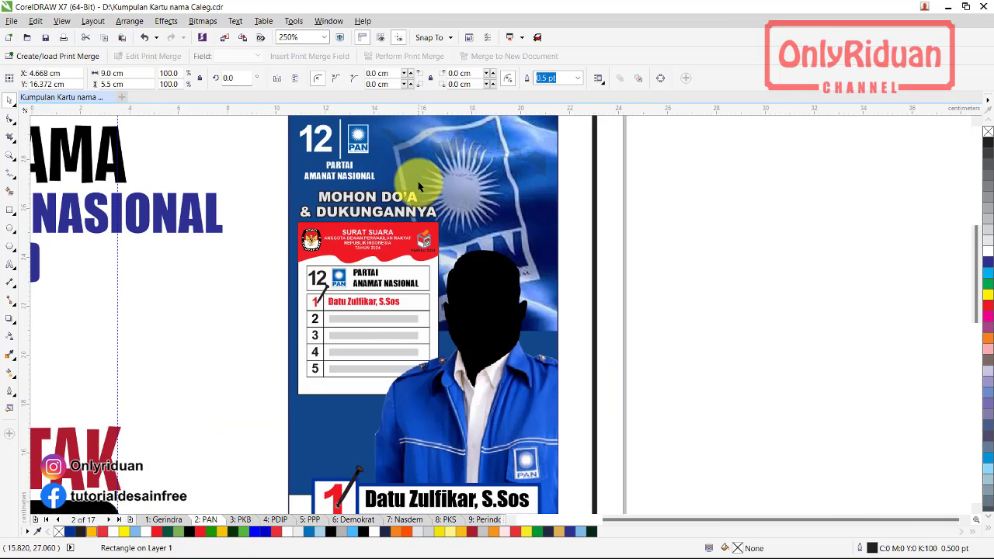
pyautogui.scroll(-2, 418, 187)
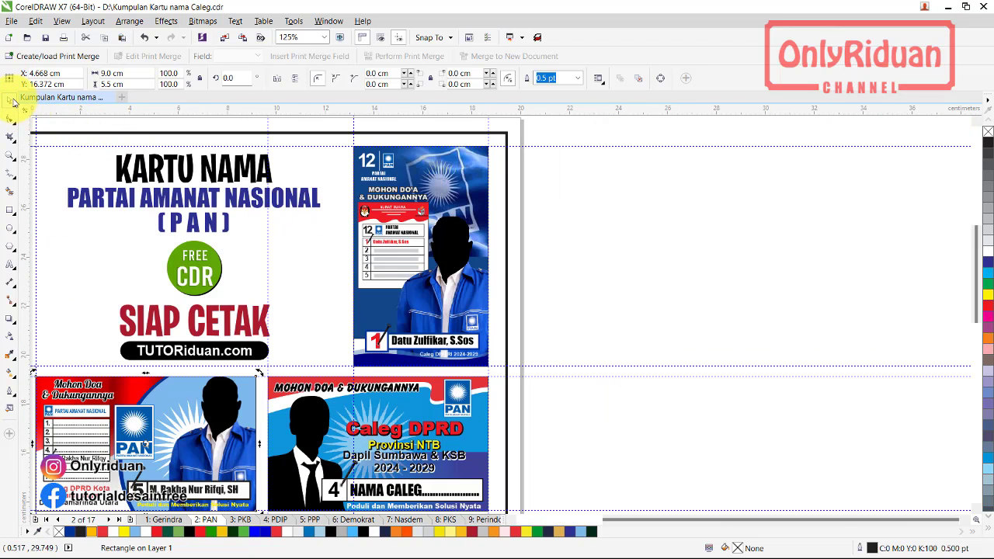
pyautogui.click(507, 225)
pyautogui.moveTo(590, 397); pyautogui.dragTo(326, 143)
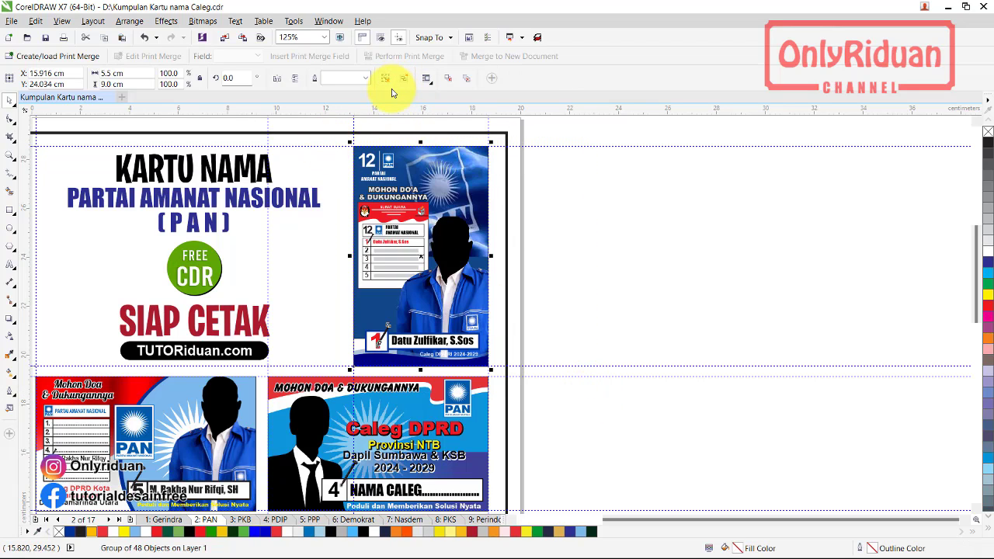
pyautogui.click(493, 184)
pyautogui.click(444, 155)
pyautogui.click(386, 79)
# Edit the background PowerClip, test-move the flag image, undo it and finish editing
pyautogui.click(466, 166)
pyautogui.rightClick(464, 165)
pyautogui.click(492, 212)
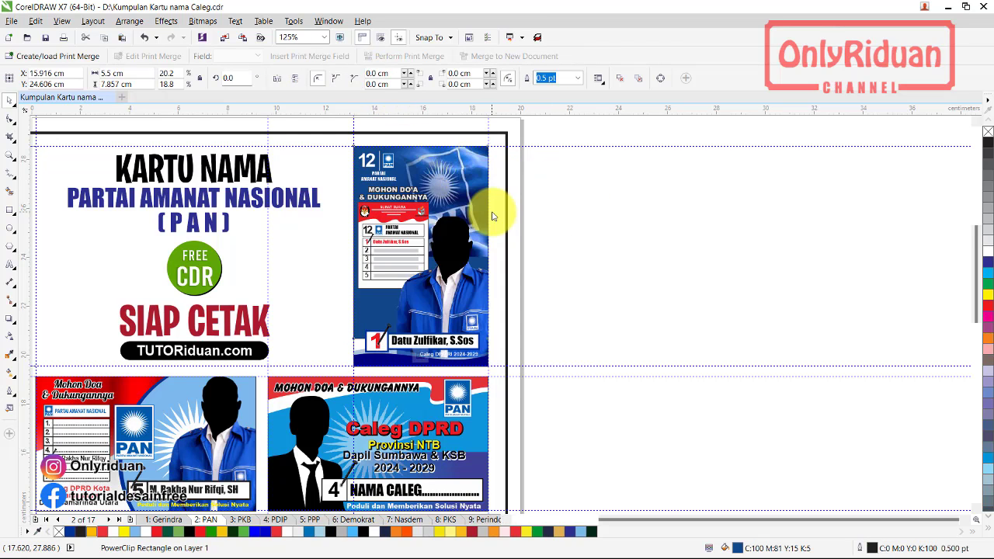
pyautogui.moveTo(516, 193)
pyautogui.mouseDown()
pyautogui.moveTo(515, 224)
pyautogui.moveTo(523, 192)
pyautogui.mouseUp()
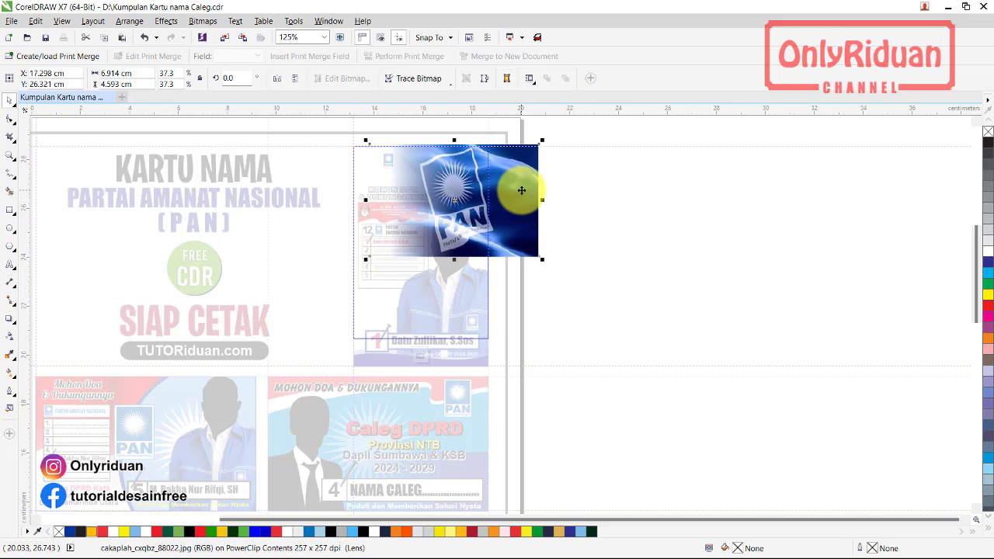
pyautogui.hotkey('ctrl', 'z')
pyautogui.keyDown('ctrl'); pyautogui.click(521, 190); pyautogui.keyUp('ctrl')
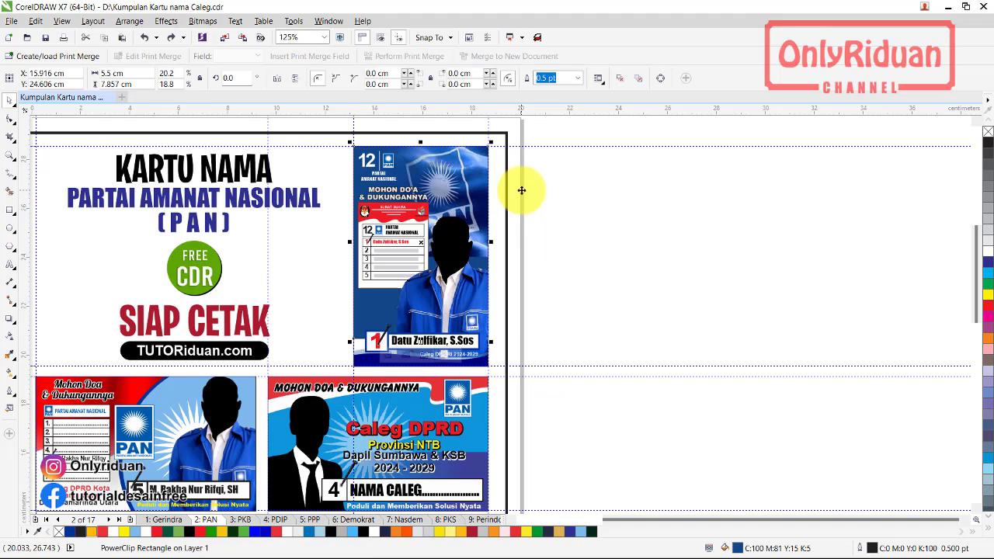
pyautogui.scroll(-2, 510, 195)
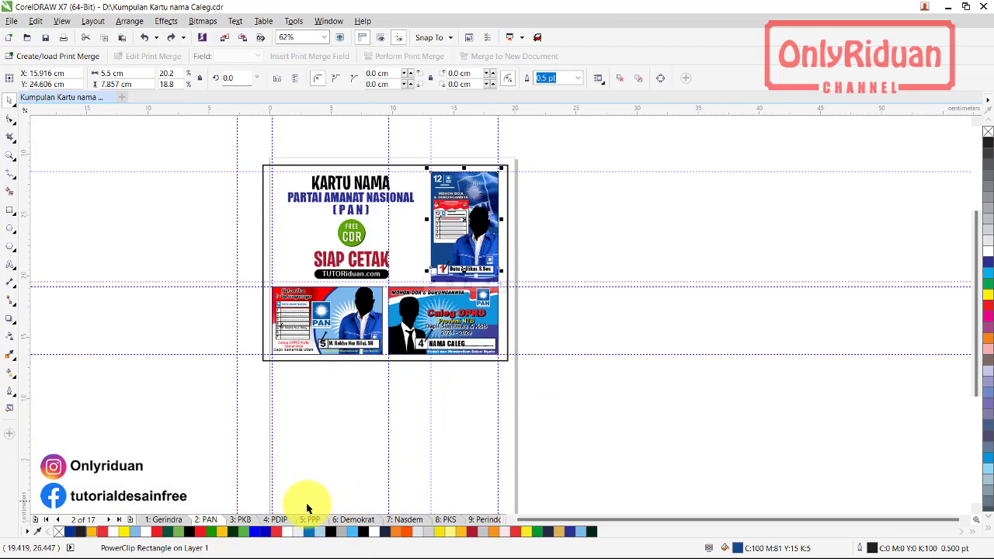
# Go via the PKB page to page 6: Demokrat and marquee-select its lower-left landscape card
pyautogui.click(253, 524)
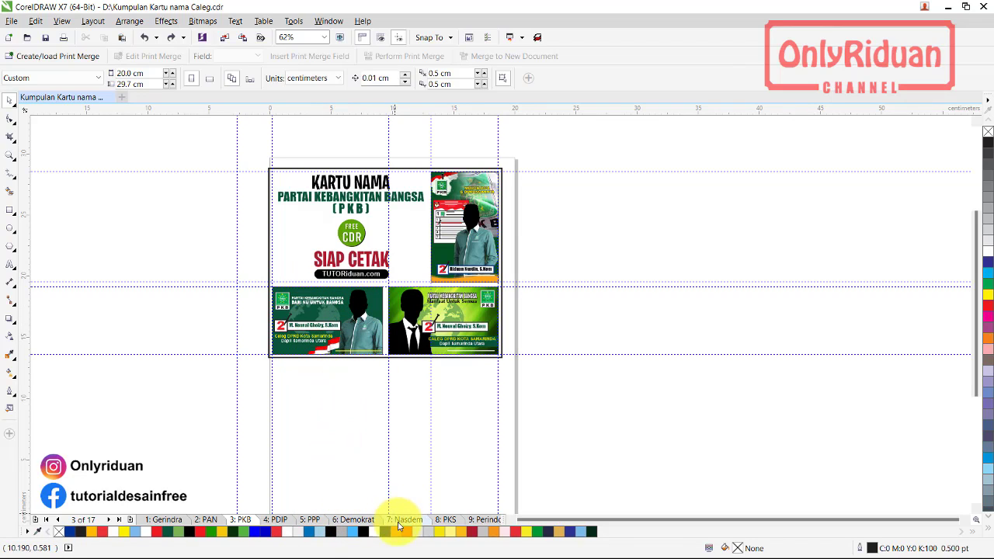
pyautogui.click(371, 522)
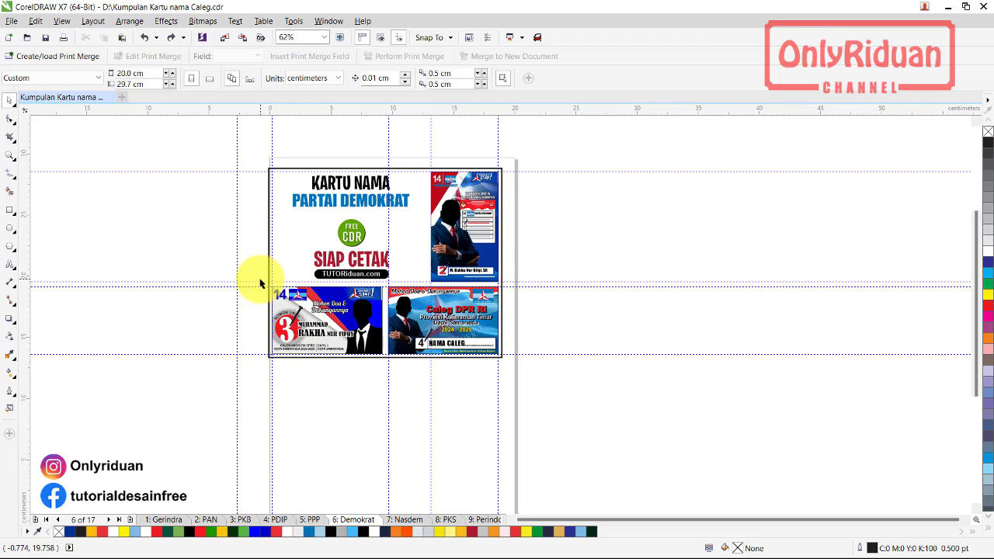
pyautogui.moveTo(260, 281); pyautogui.dragTo(388, 380)
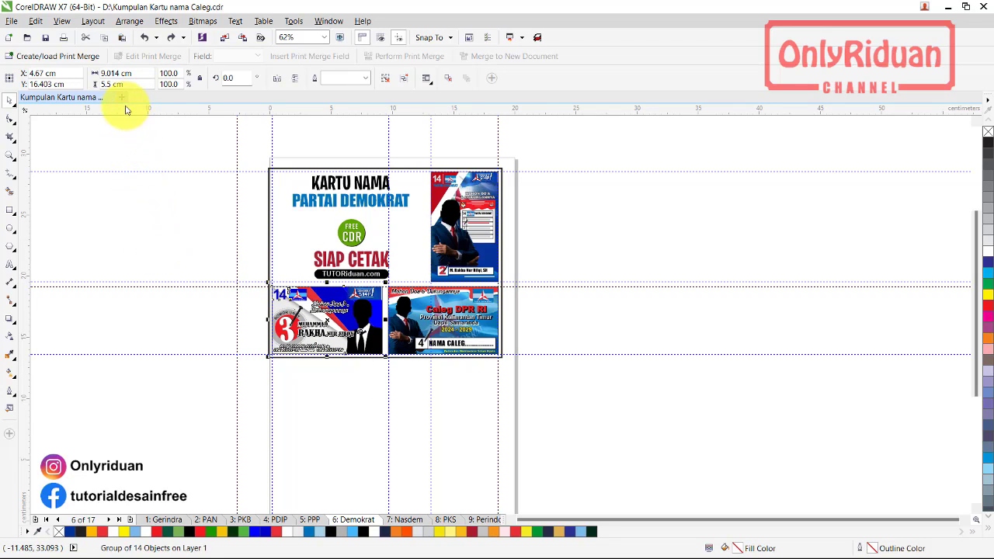
# Create a new A4 portrait document at 210 × 297 mm, CMYK, 300 dpi
pyautogui.click(9, 21)
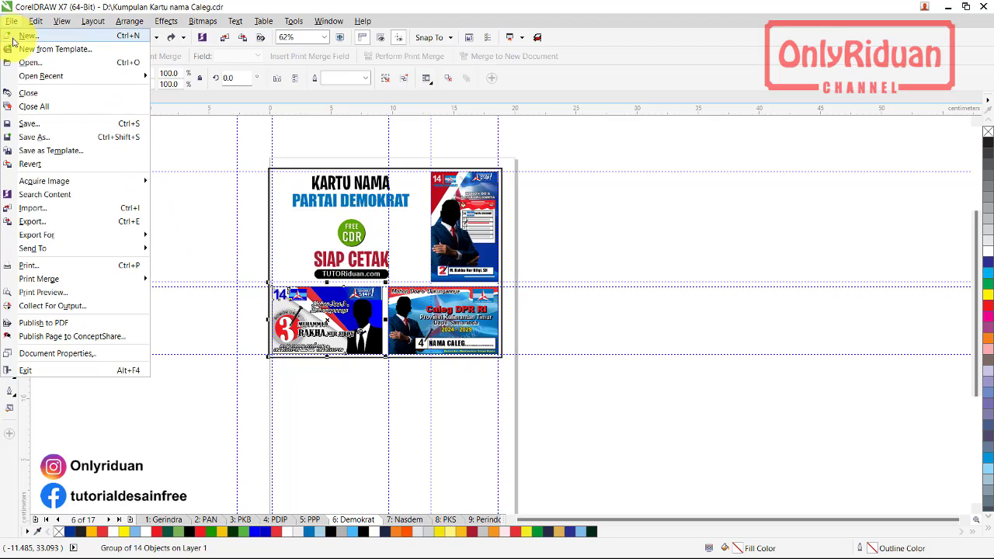
pyautogui.click(131, 120)
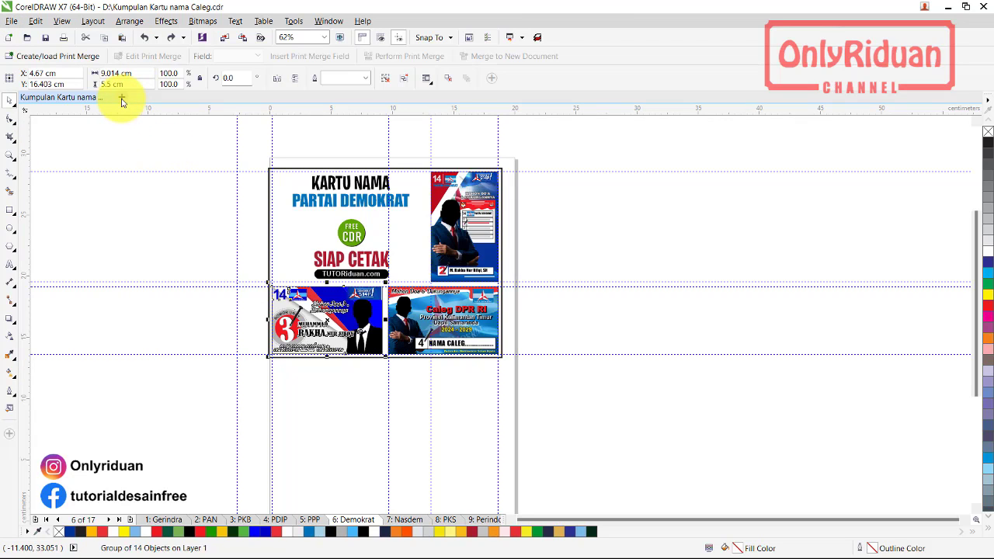
pyautogui.click(121, 100)
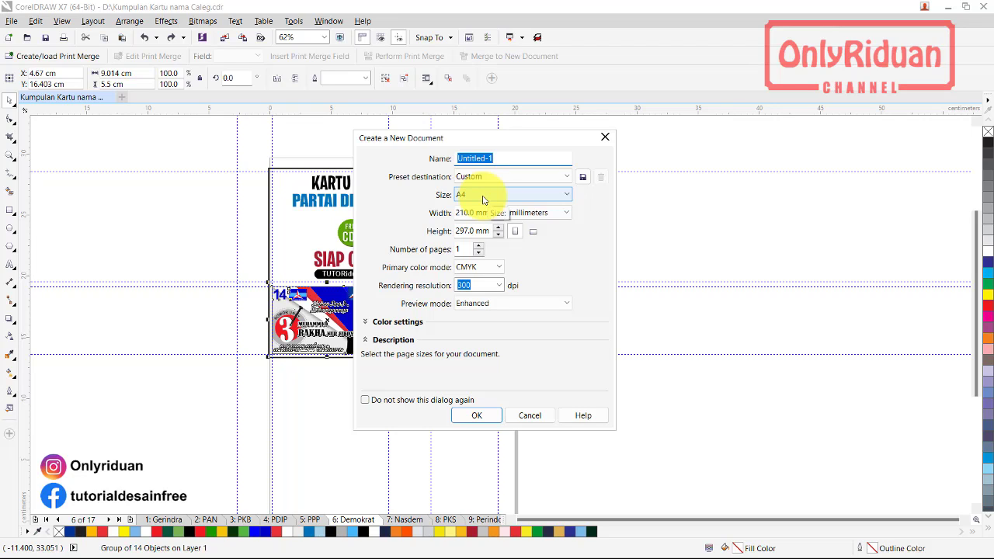
pyautogui.moveTo(488, 138); pyautogui.dragTo(540, 139)
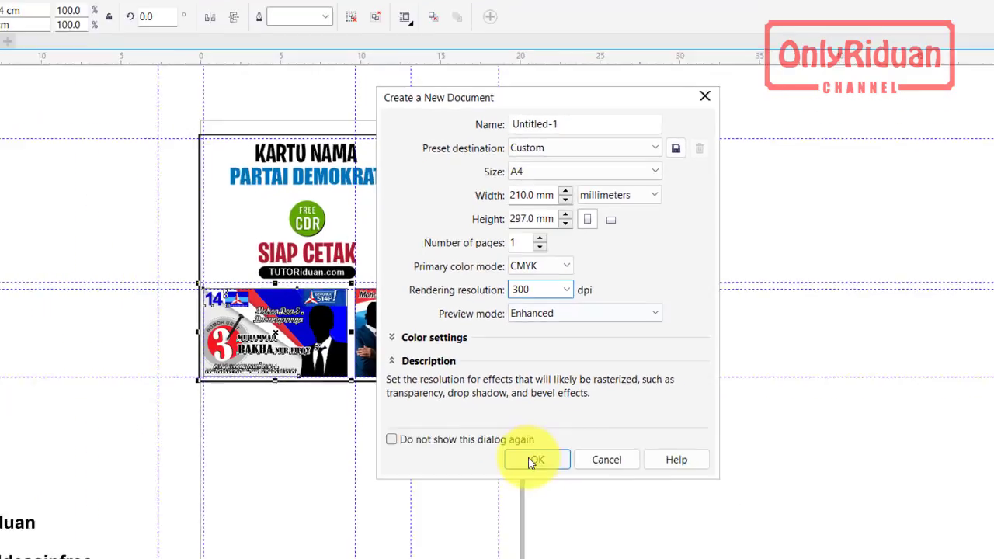
pyautogui.click(549, 514)
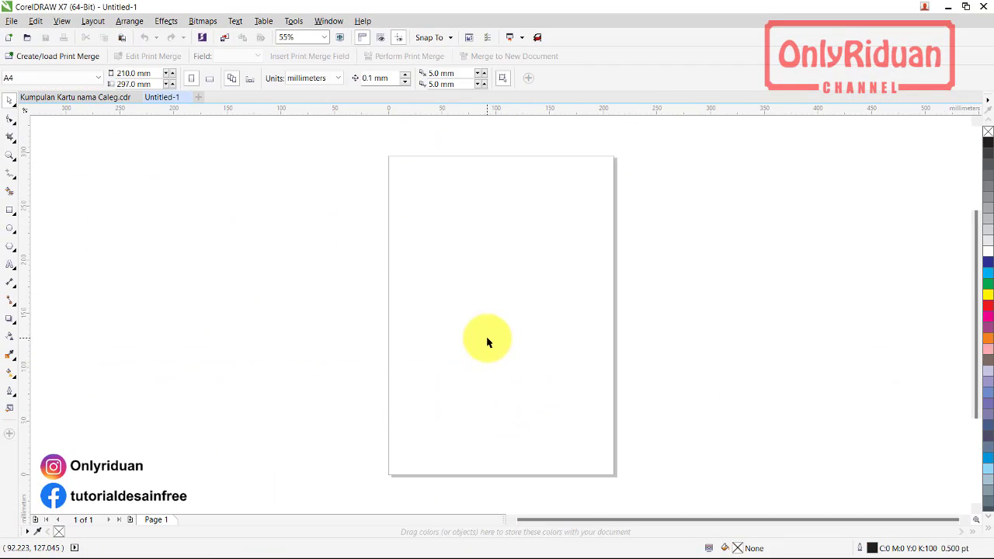
# Paste the Demokrat card onto the A4 page and move it toward the top
pyautogui.hotkey('ctrl', 'v')
pyautogui.moveTo(447, 288); pyautogui.dragTo(449, 190)
pyautogui.scroll(2, 484, 165)
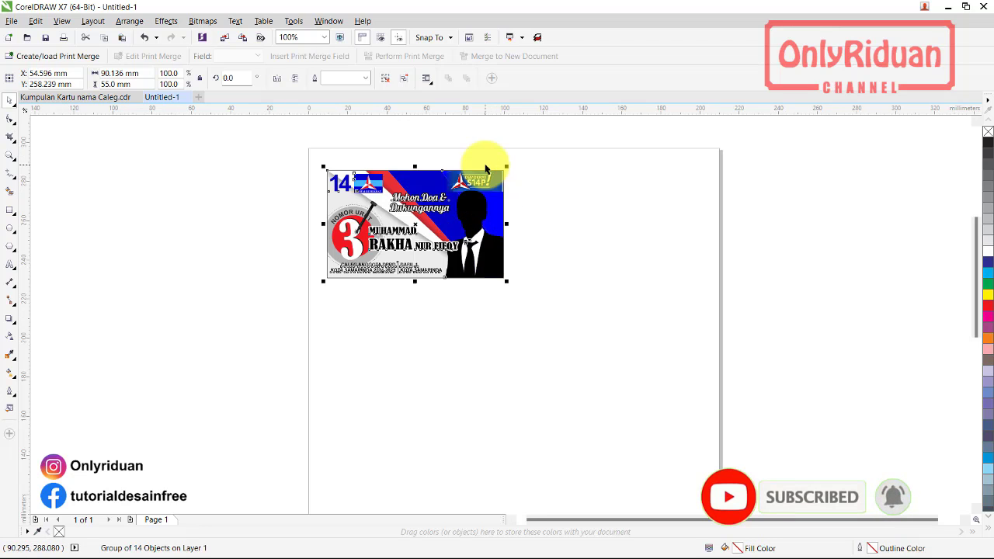
pyautogui.scroll(2, 412, 191)
pyautogui.scroll(-2, 404, 195)
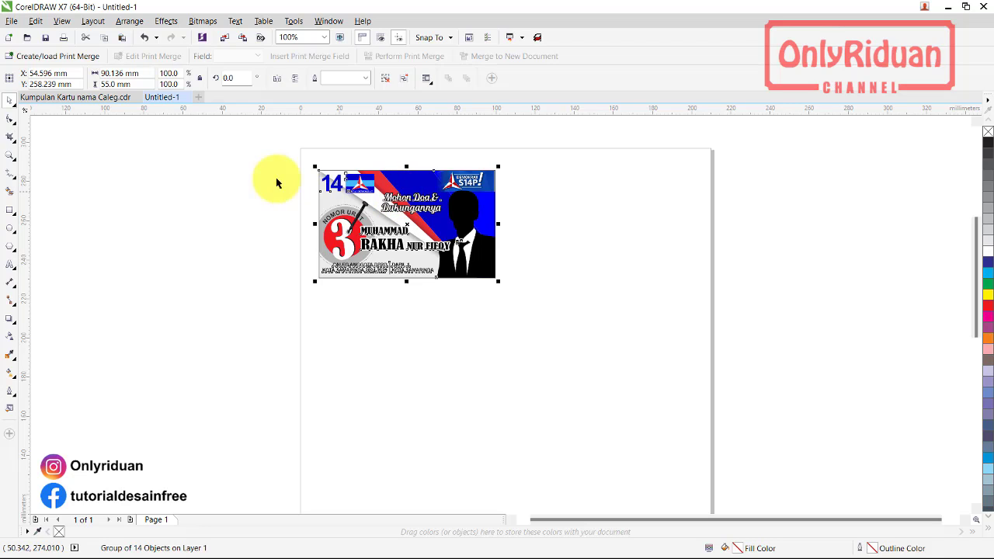
# Open the Position transformations with a 90.136 mm horizontal offset
pyautogui.click(130, 21)
pyautogui.moveTo(136, 35)
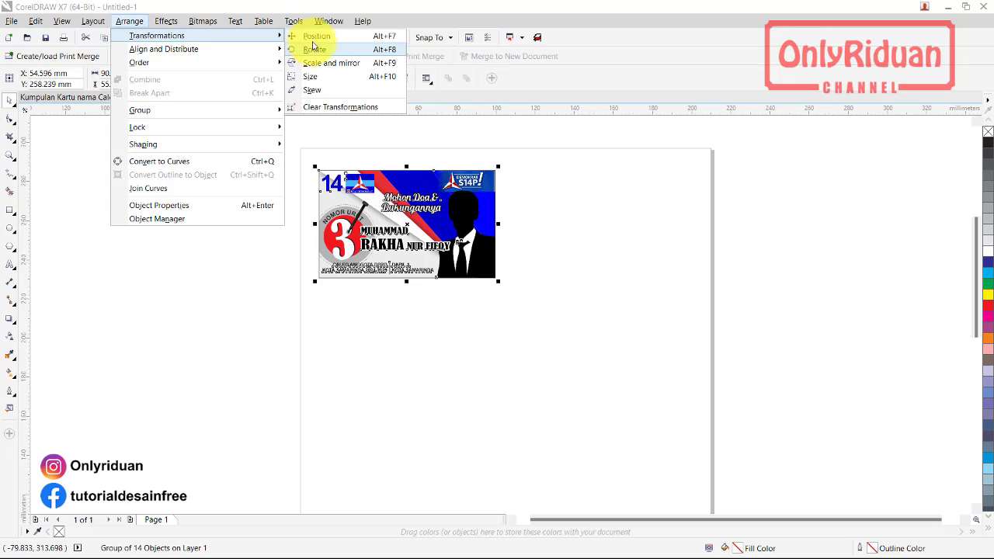
pyautogui.click(315, 37)
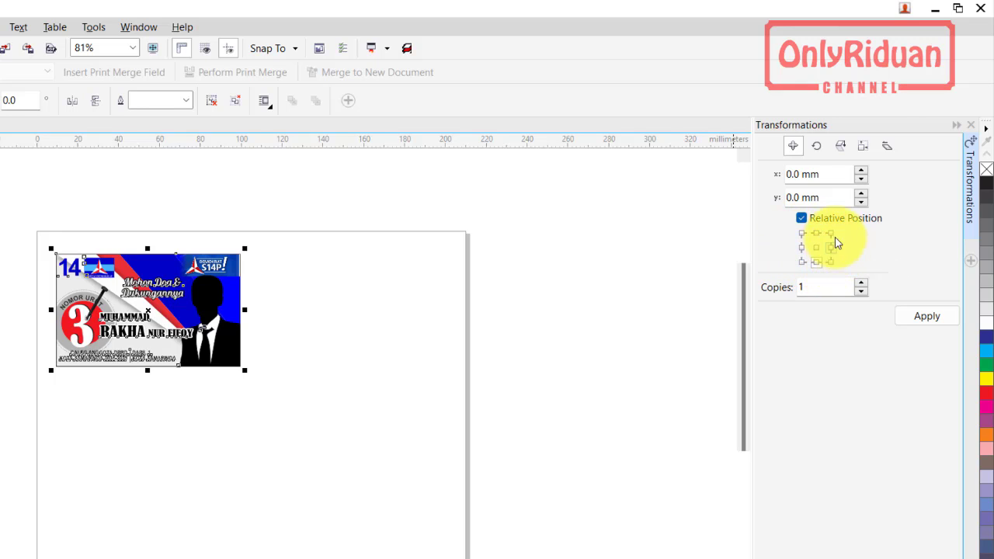
# Duplicate the Demokrat card one card width to the right using the right-middle anchor
pyautogui.click(832, 249)
pyautogui.click(738, 347)
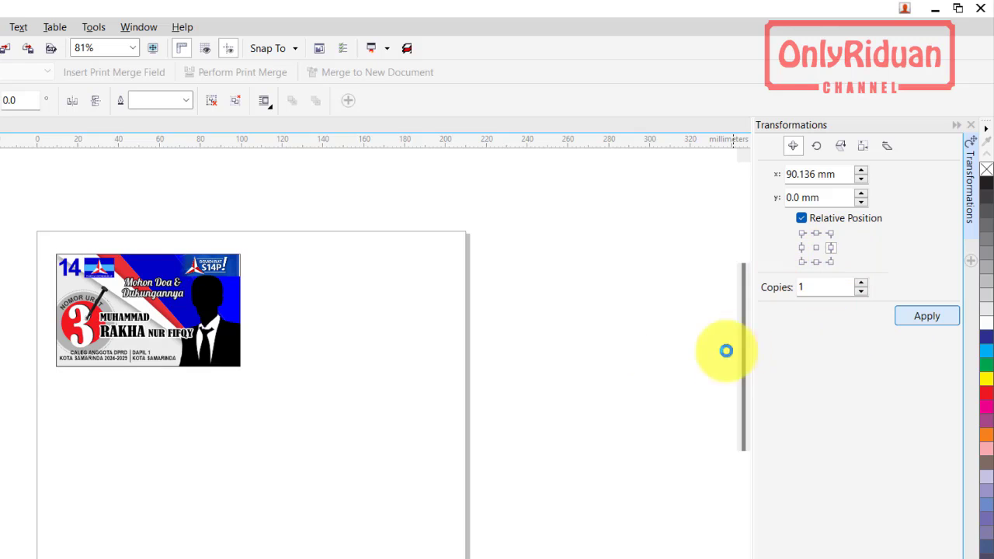
pyautogui.press('Return')
pyautogui.click(256, 310)
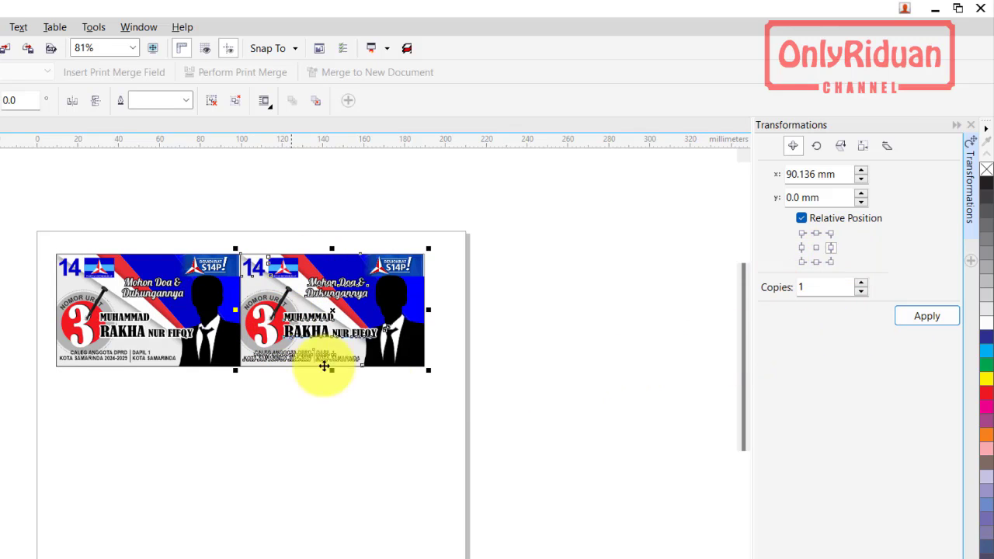
# Copy the two-card row downward in 55 mm steps to fill five rows
pyautogui.moveTo(535, 399); pyautogui.dragTo(21, 216)
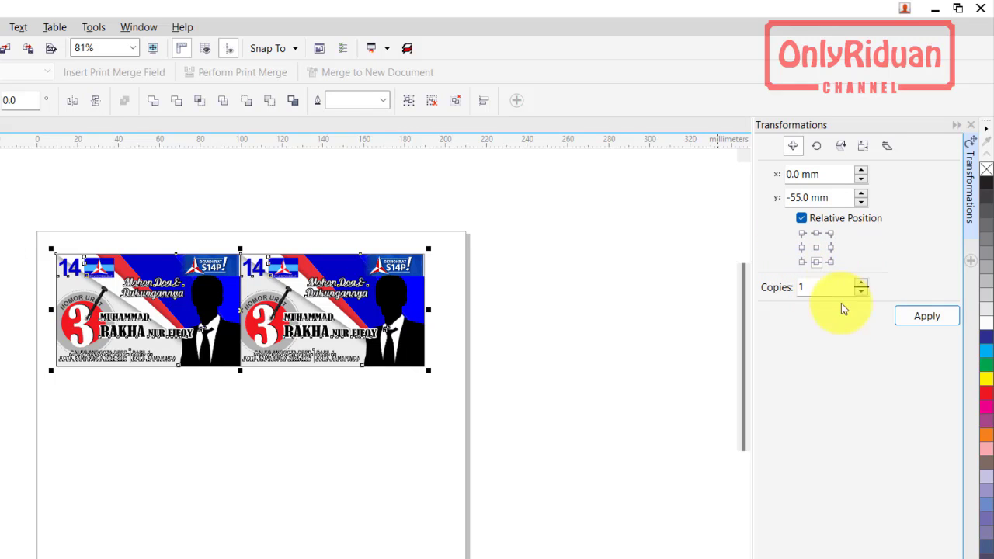
pyautogui.click(916, 319)
pyautogui.click(916, 318)
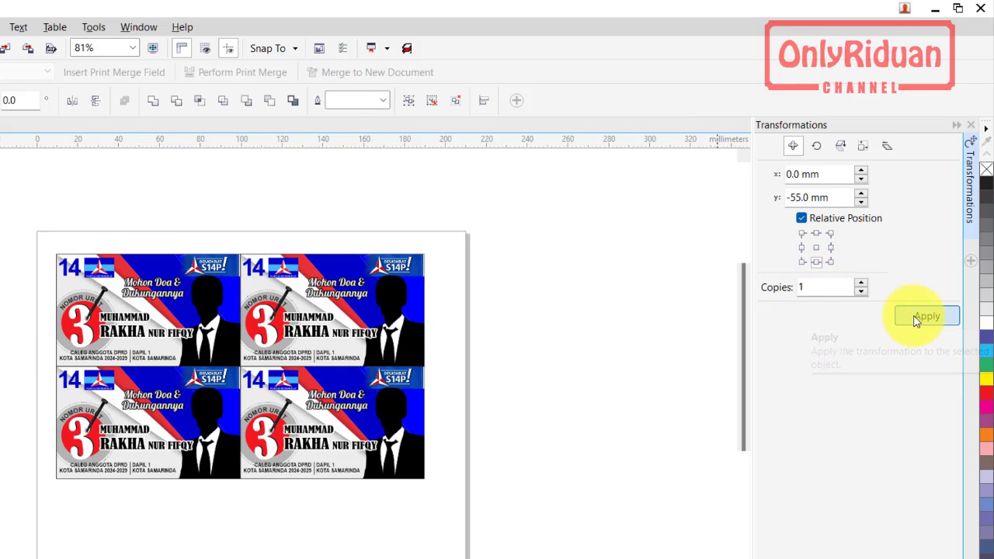
pyautogui.click(917, 318)
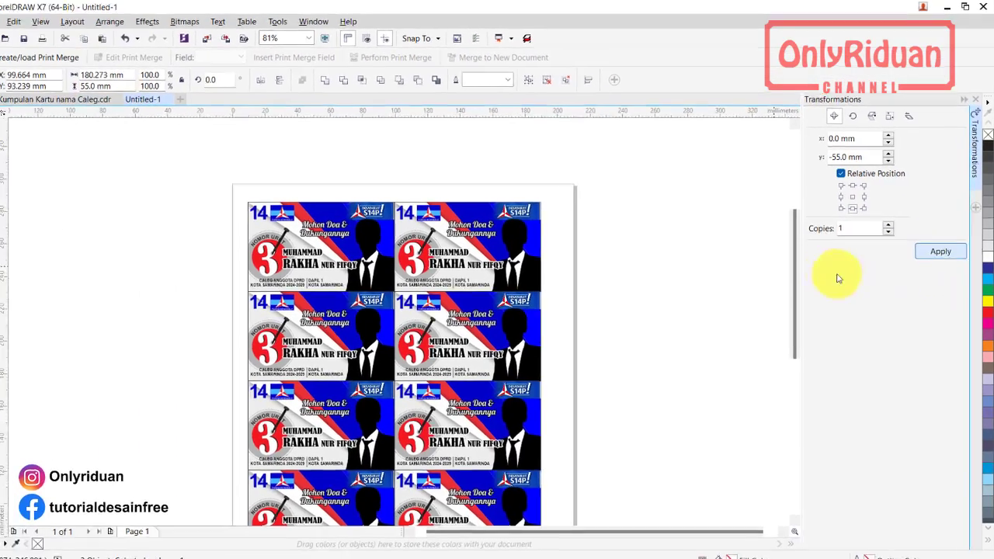
pyautogui.scroll(-3, 802, 276)
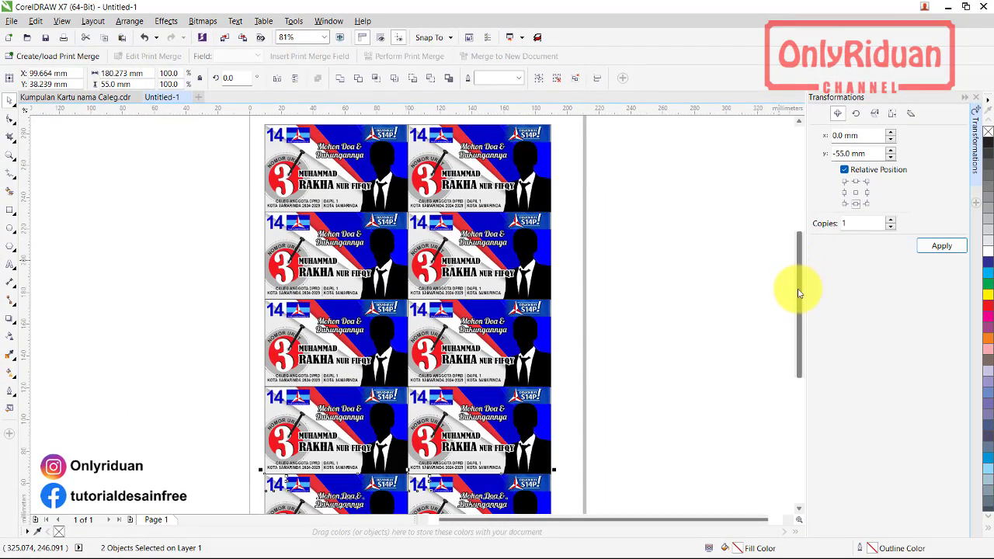
pyautogui.scroll(-3, 613, 292)
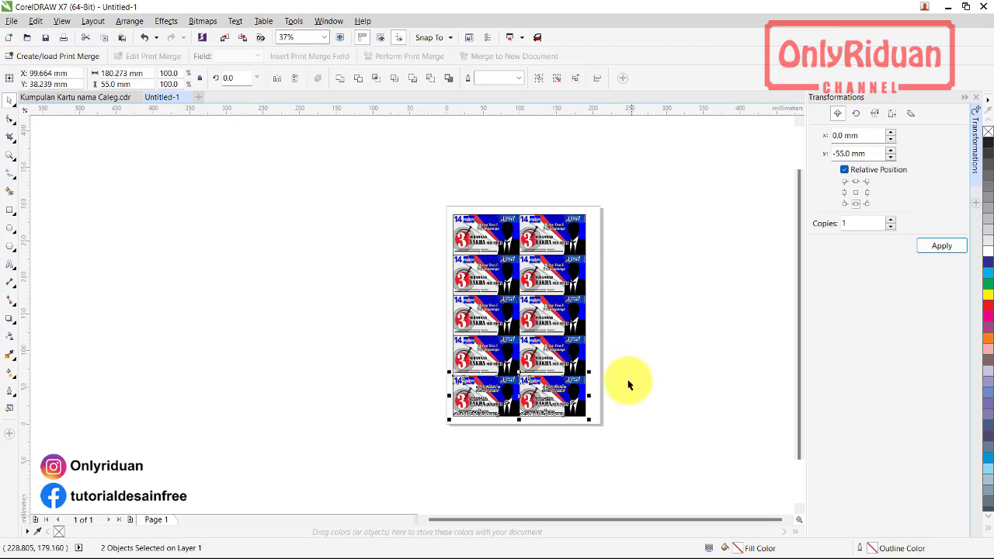
pyautogui.click(11, 156)
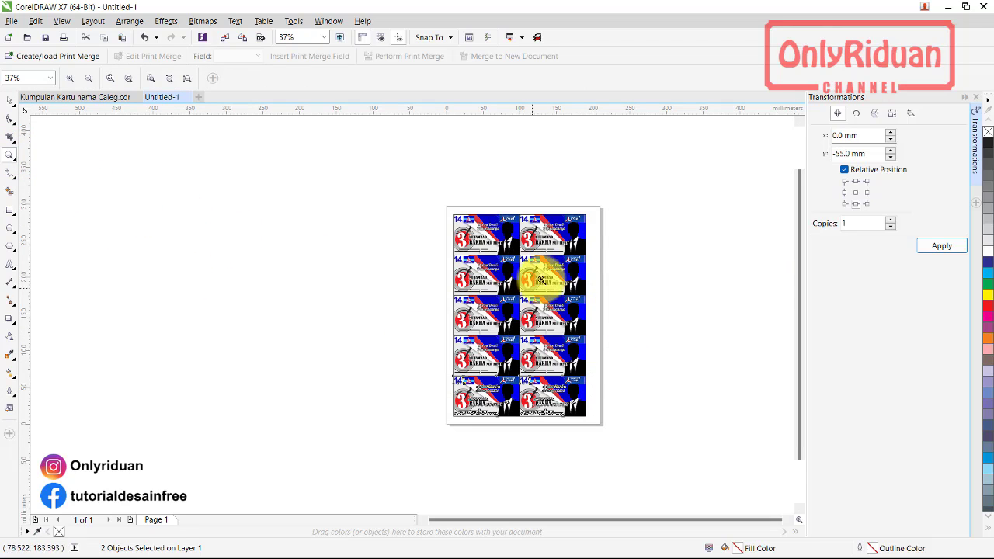
# Group the ten Demokrat cards and centre the group on the page
pyautogui.moveTo(444, 200); pyautogui.dragTo(618, 438)
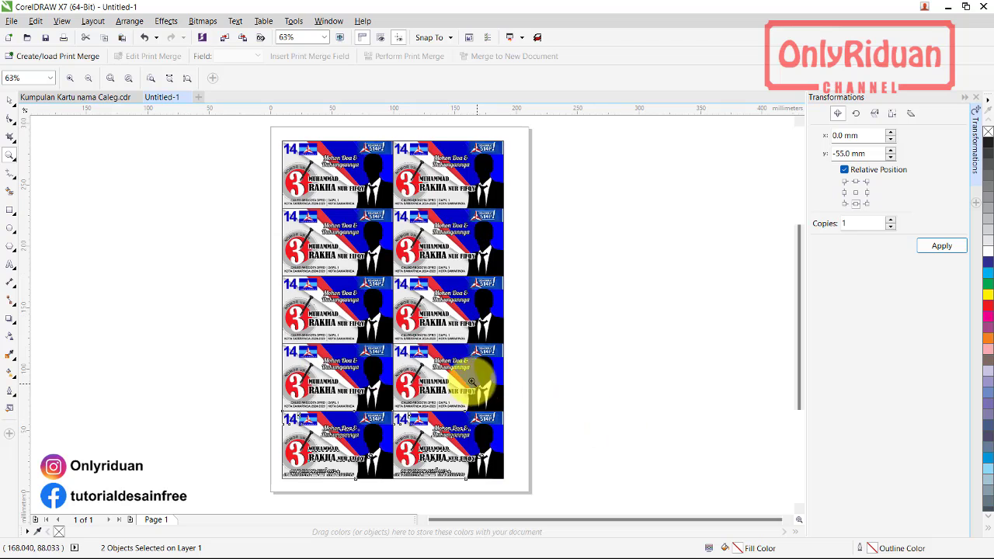
pyautogui.click(9, 98)
pyautogui.click(244, 233)
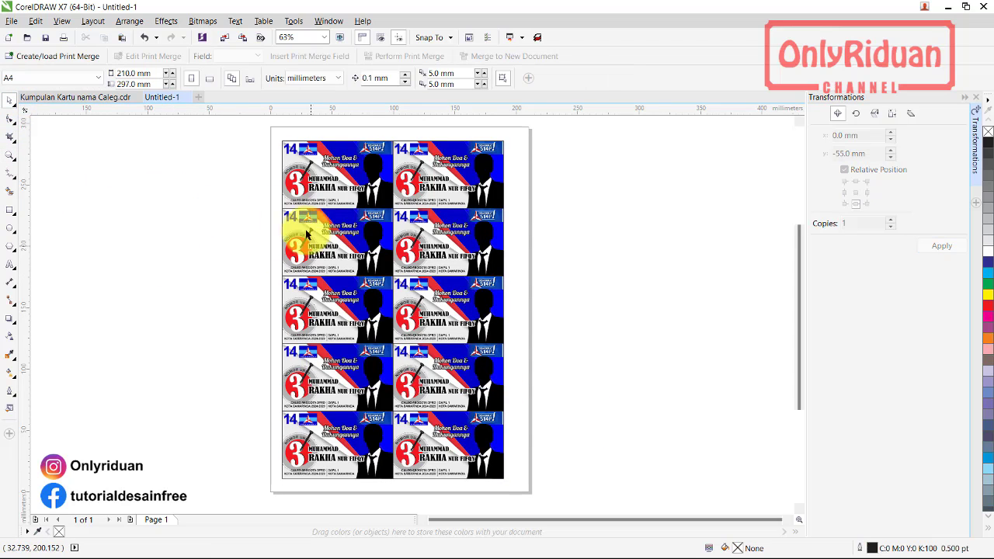
pyautogui.moveTo(259, 138); pyautogui.dragTo(515, 489)
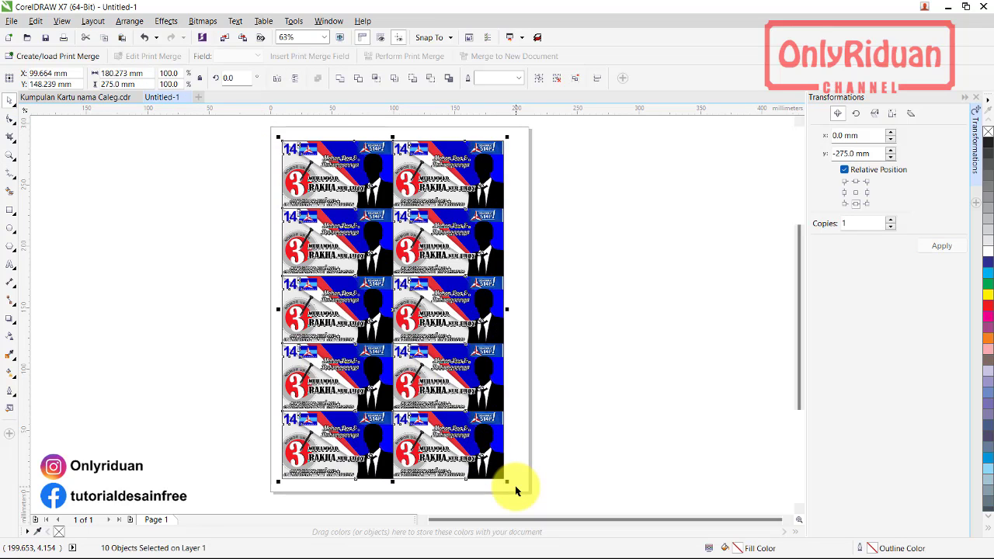
pyautogui.click(540, 79)
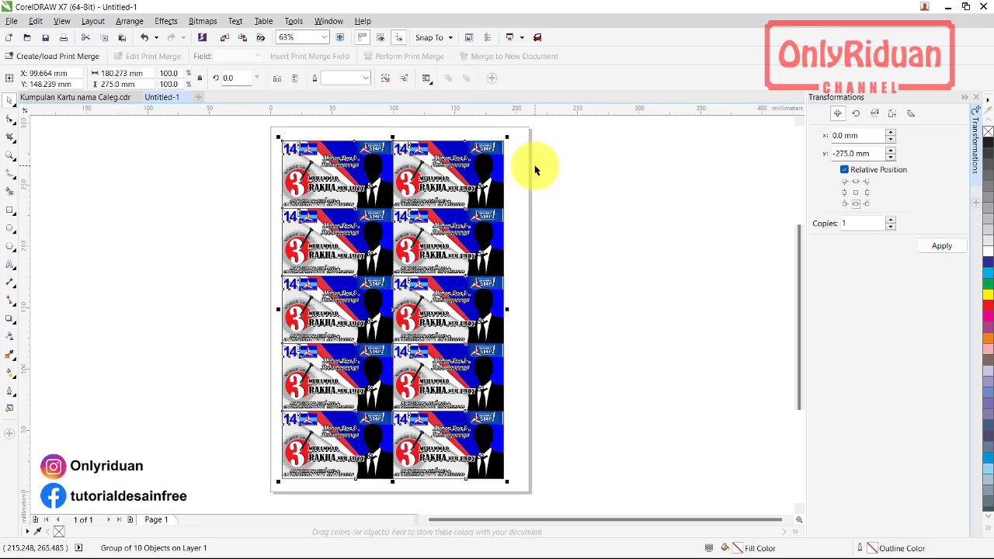
pyautogui.press('p')
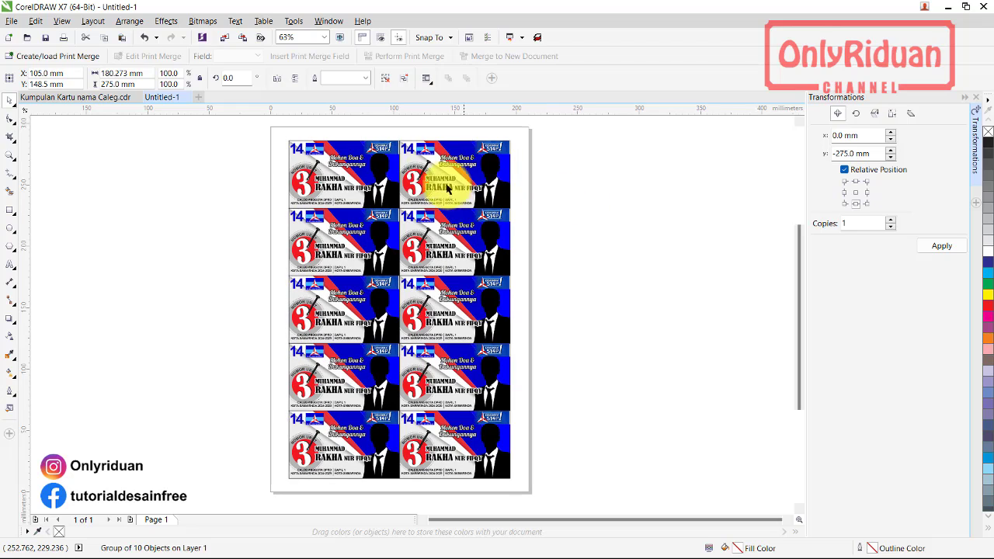
pyautogui.press('Escape')
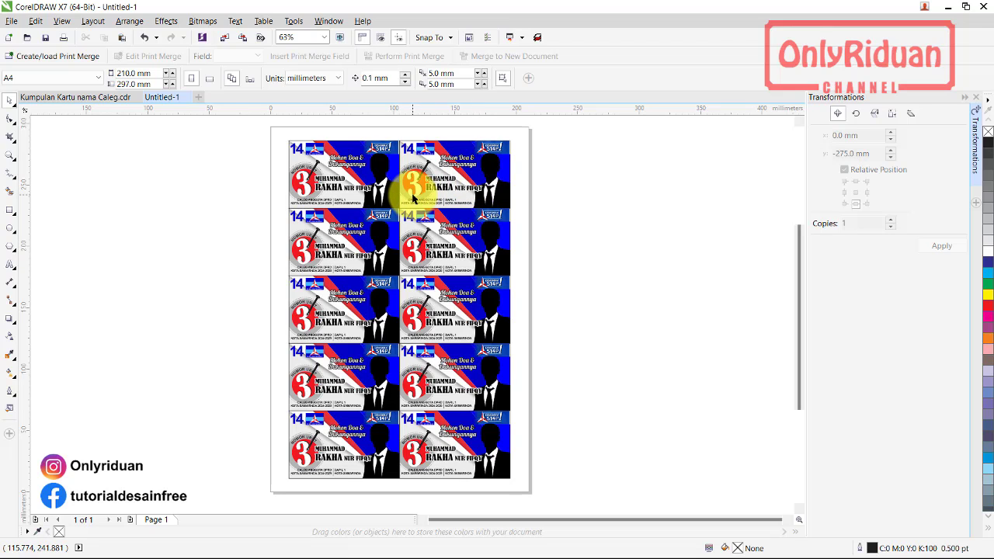
# Go to page 5: PPP in Kumpulan Kartu nama Caleg.cdr and select the portrait card
pyautogui.click(104, 99)
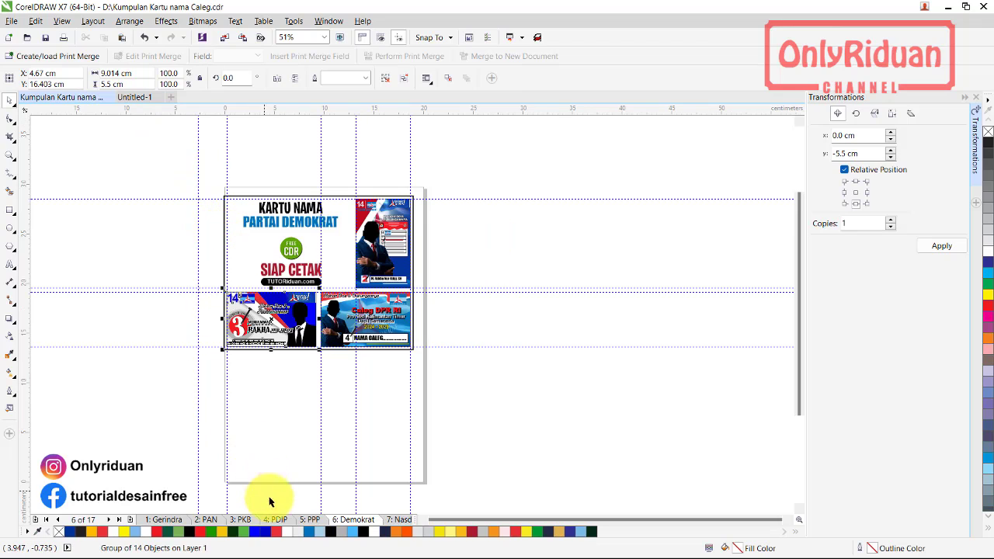
pyautogui.click(310, 519)
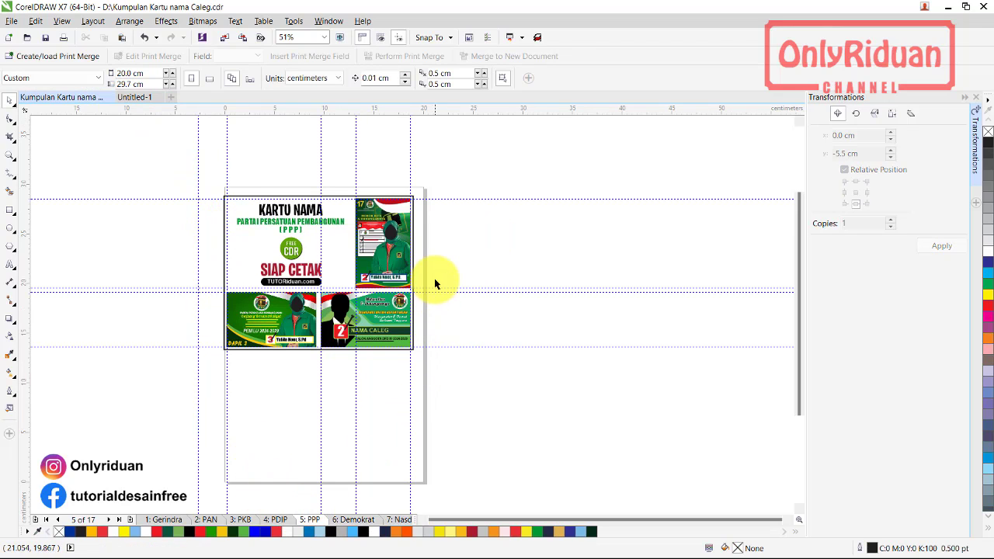
pyautogui.moveTo(445, 301); pyautogui.dragTo(349, 179)
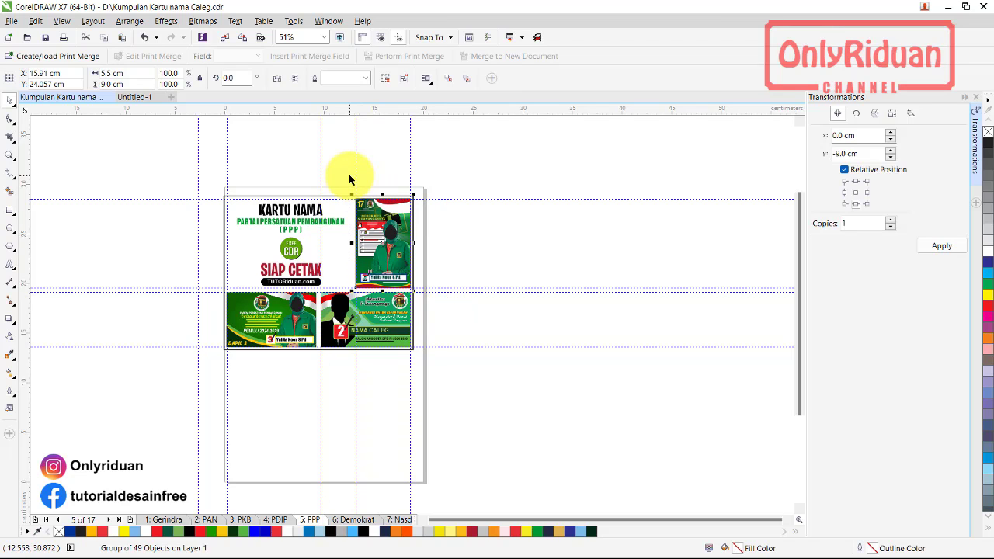
# Add page 2 to Untitled-1 and paste the 55 × 90 mm portrait PPP card onto it
pyautogui.click(137, 97)
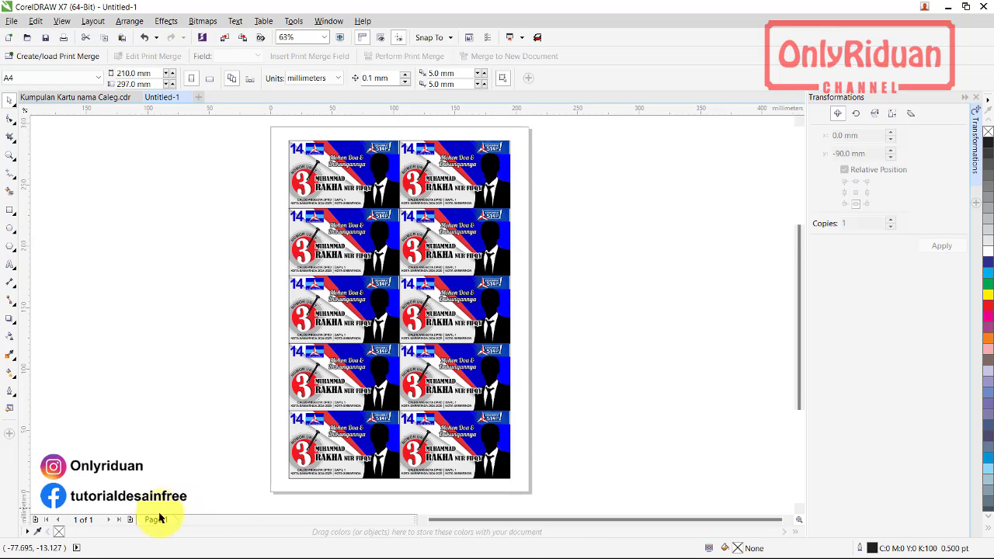
pyautogui.click(130, 520)
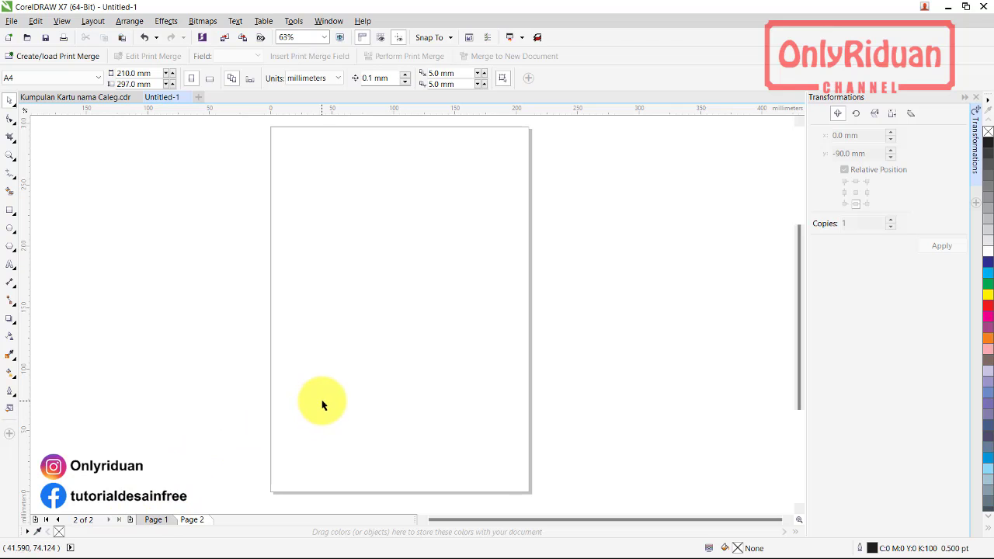
pyautogui.hotkey('ctrl', 'v')
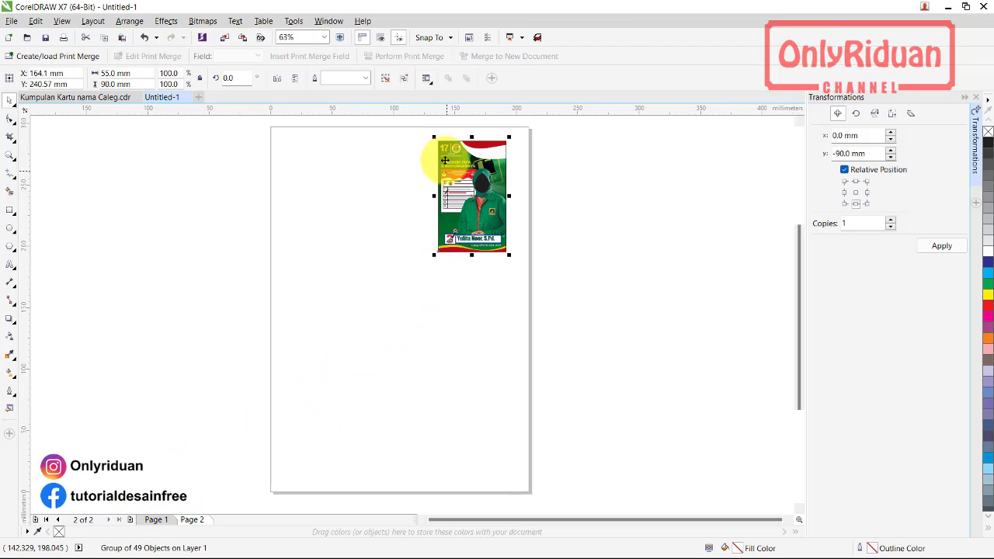
# Move the PPP card to the top-left corner and duplicate it twice 55 mm to the right
pyautogui.moveTo(440, 142); pyautogui.dragTo(314, 152)
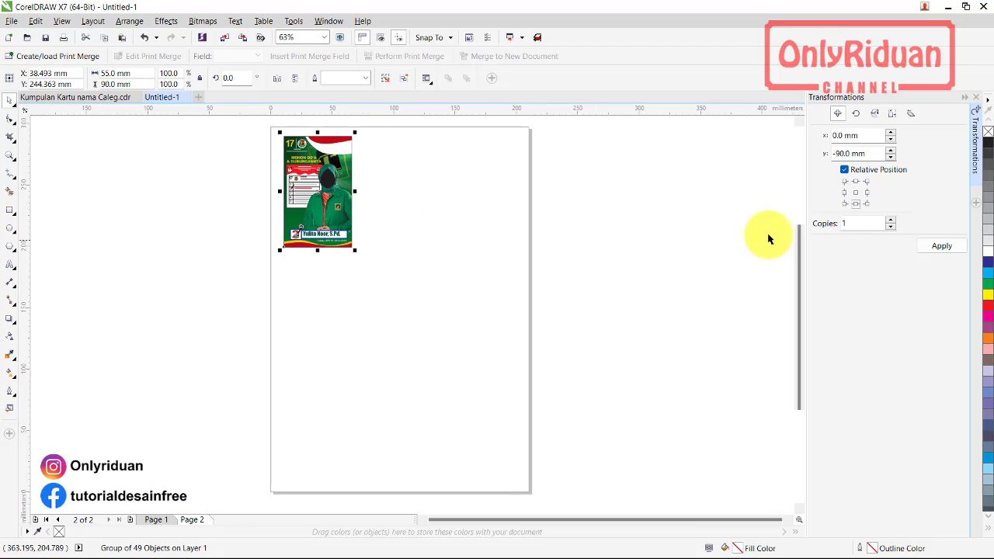
pyautogui.click(866, 193)
pyautogui.click(941, 245)
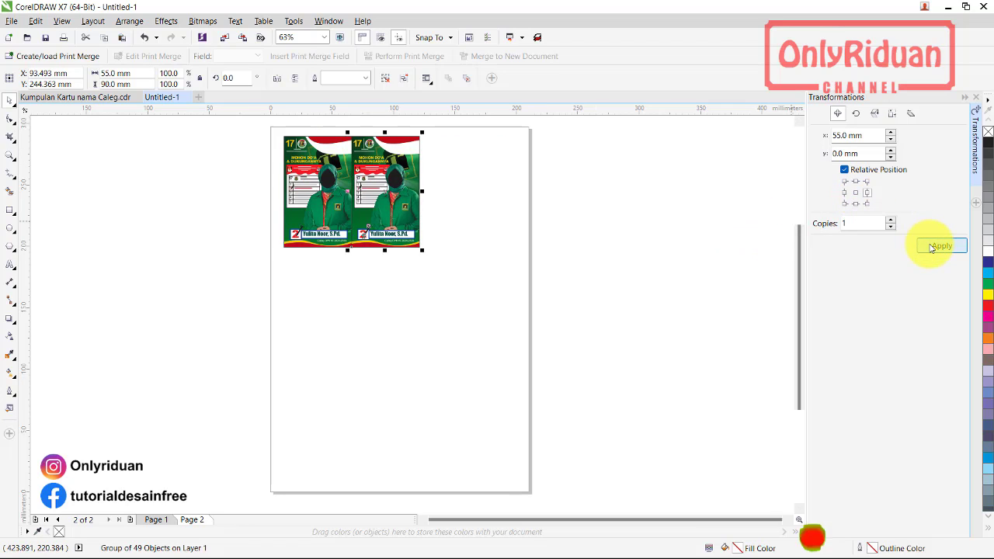
pyautogui.click(941, 246)
# Add two rows of copies -90 mm below, then undo back to two side-by-side cards
pyautogui.moveTo(262, 122); pyautogui.dragTo(528, 292)
pyautogui.click(856, 203)
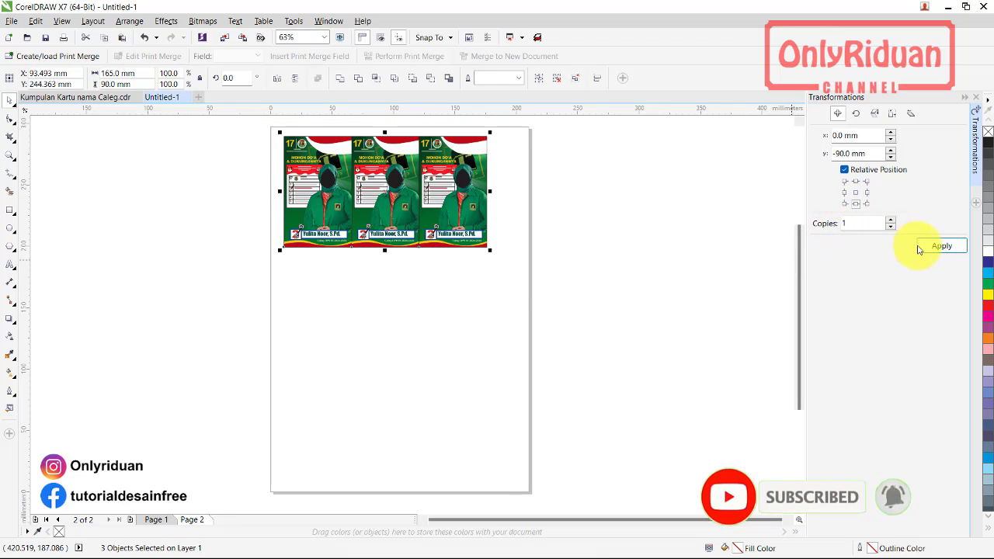
pyautogui.click(936, 246)
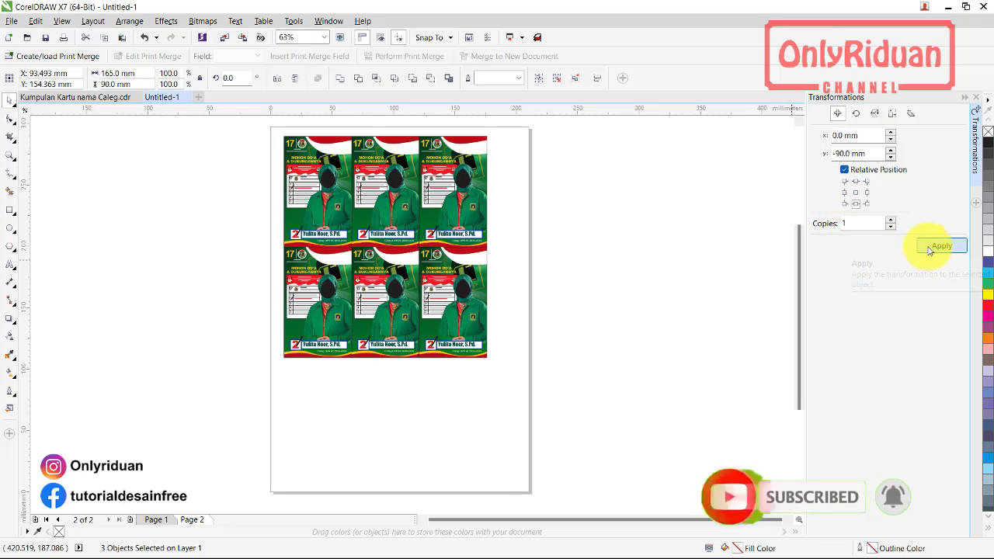
pyautogui.click(936, 246)
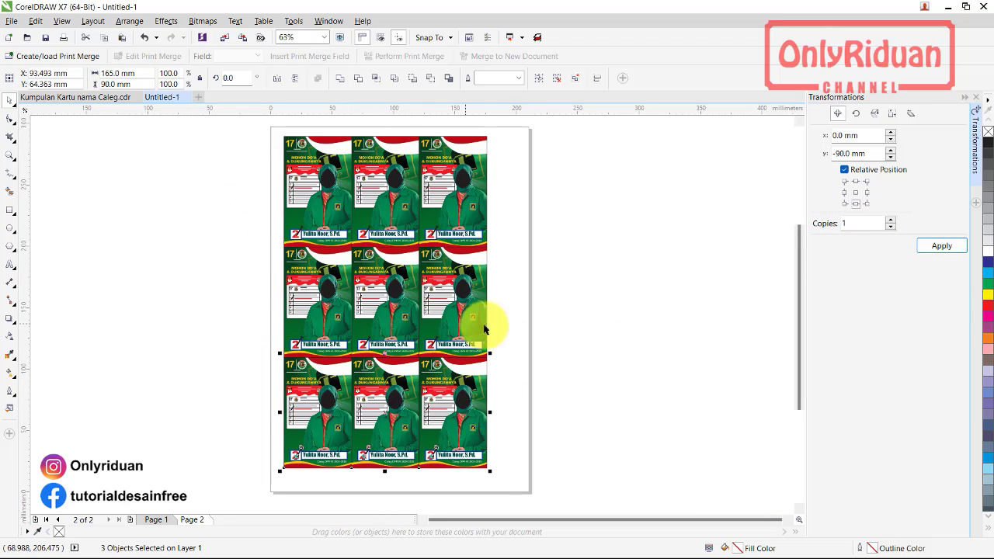
pyautogui.hotkey('ctrl', 'z')
pyautogui.hotkey('ctrl', 'z')
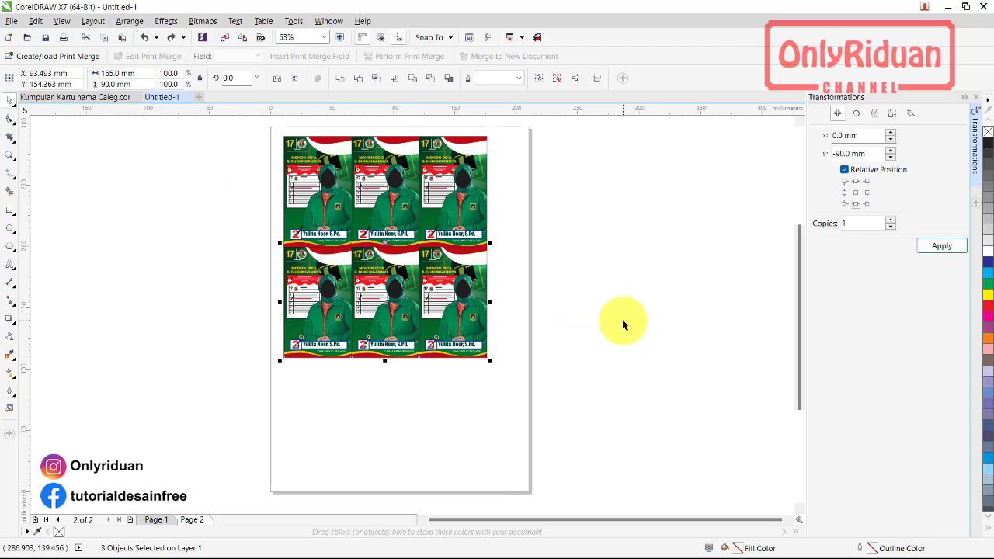
pyautogui.hotkey('ctrl', 'z')
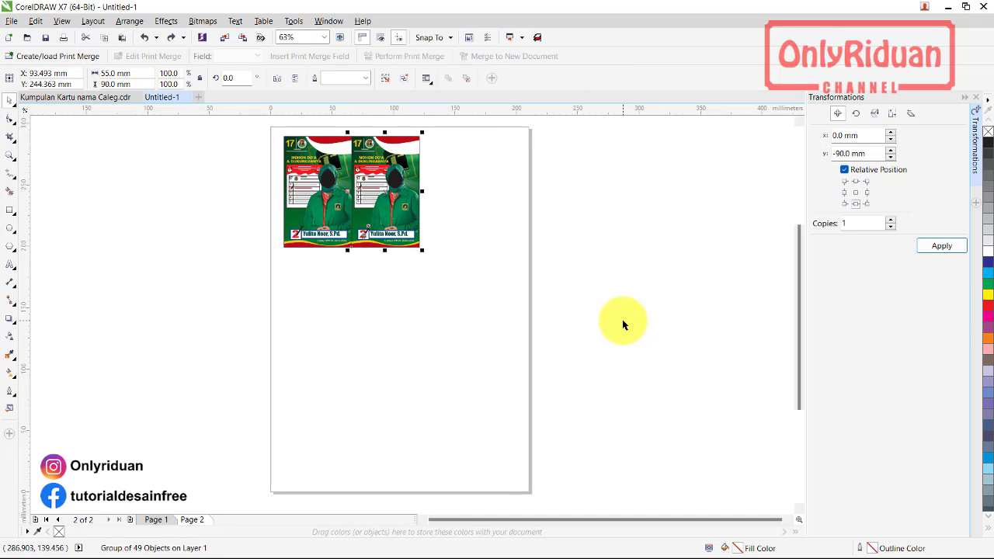
pyautogui.hotkey('ctrl', 'z')
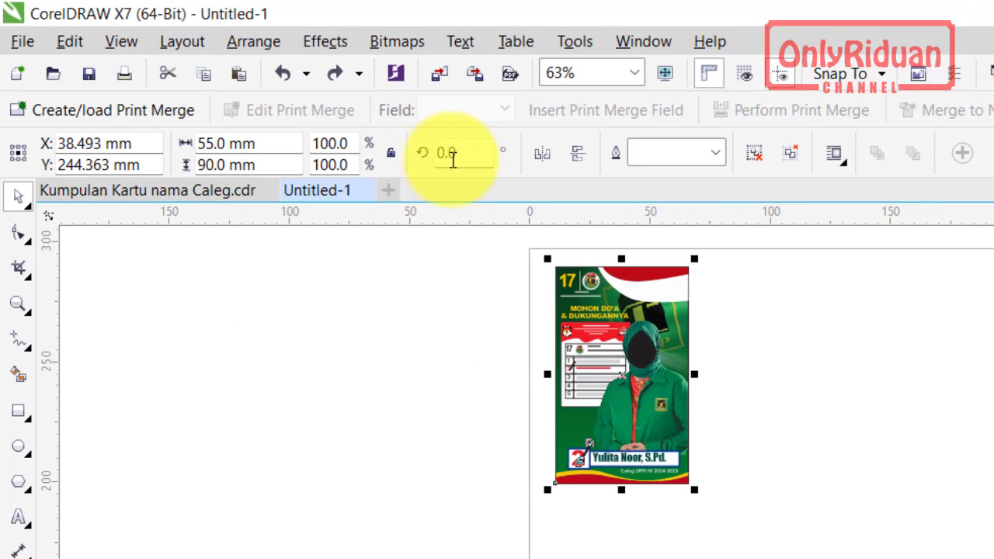
# Rotate the PPP card 90° to a 90 × 55 mm landscape and place it at page 2's top-left corner
pyautogui.click(466, 152)
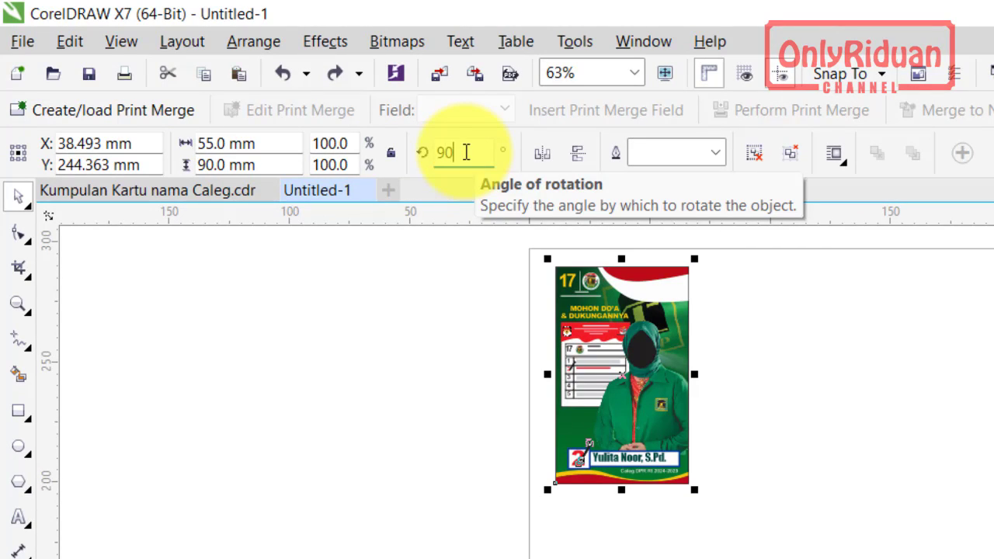
pyautogui.write('90')
pyautogui.press('Return')
pyautogui.moveTo(558, 307); pyautogui.dragTo(579, 273)
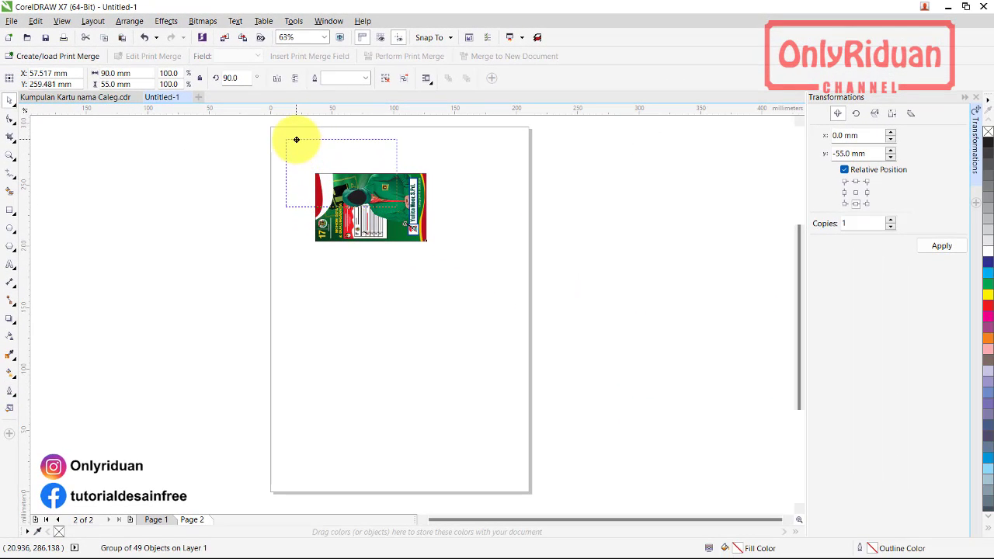
pyautogui.moveTo(296, 140); pyautogui.dragTo(285, 140)
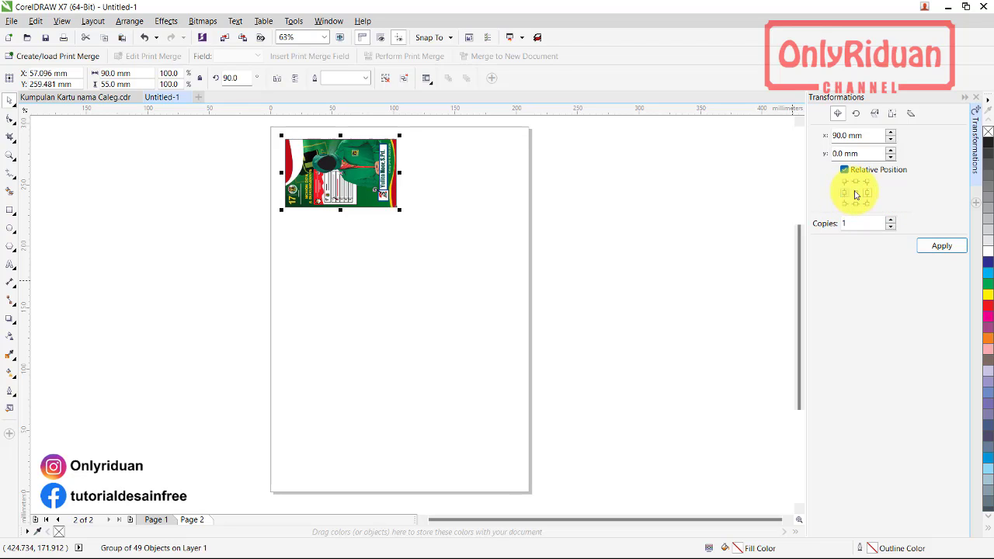
# Copy the card 90 mm to the right, then repeat the pair 55 mm downward into five rows
pyautogui.click(953, 248)
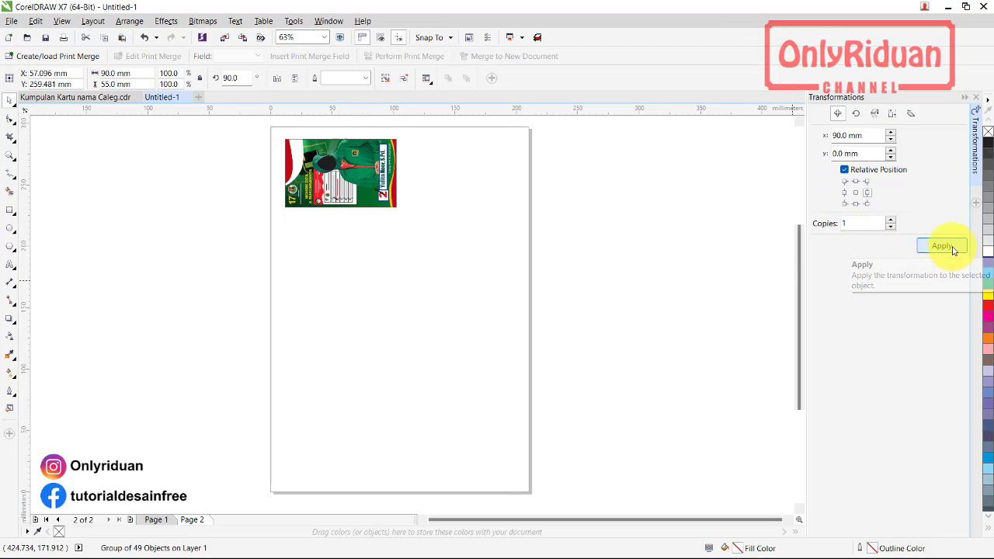
pyautogui.moveTo(273, 129); pyautogui.dragTo(527, 229)
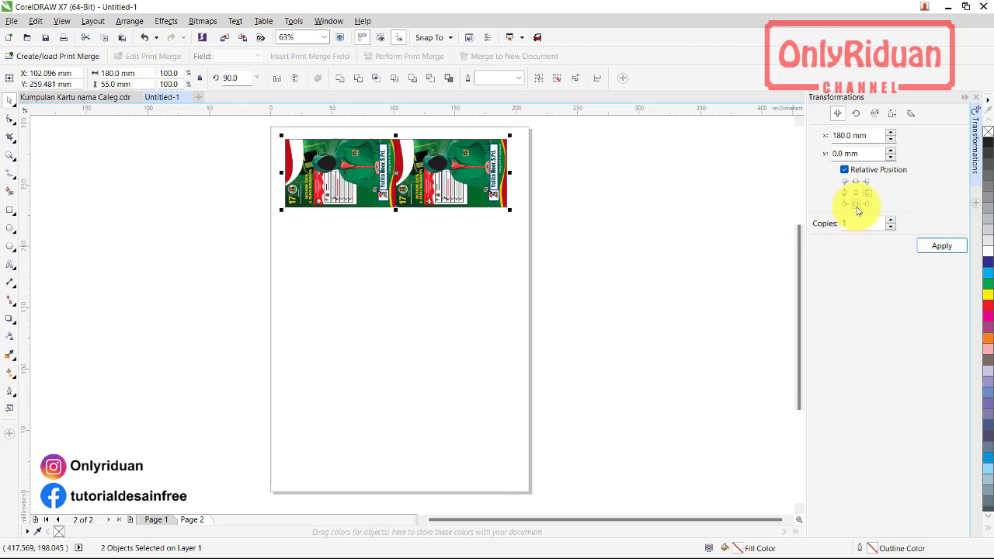
pyautogui.click(937, 247)
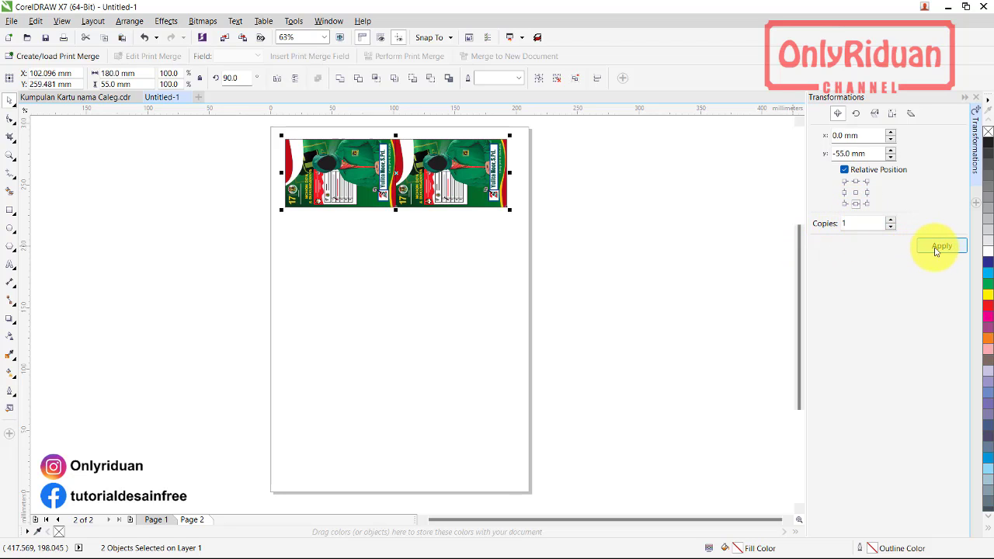
pyautogui.click(936, 247)
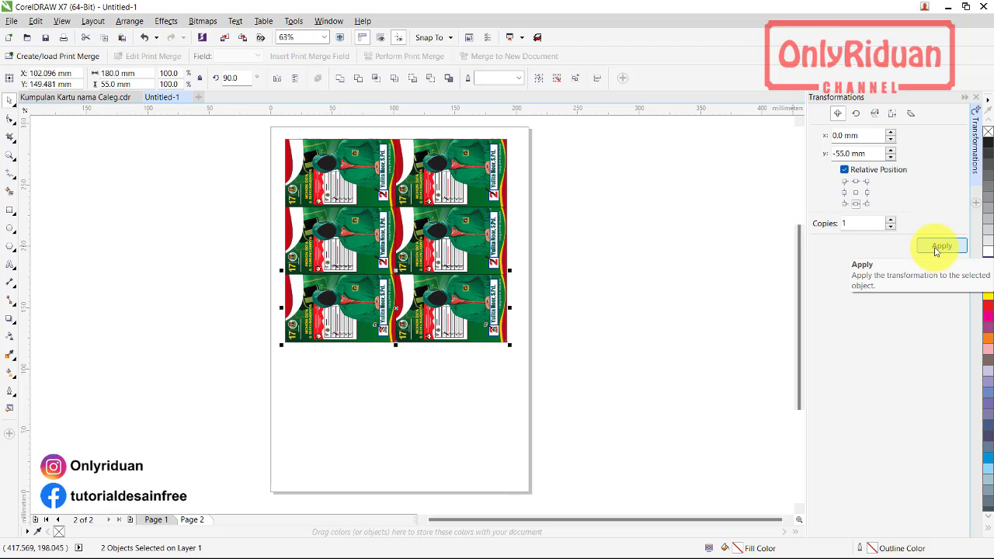
pyautogui.click(937, 247)
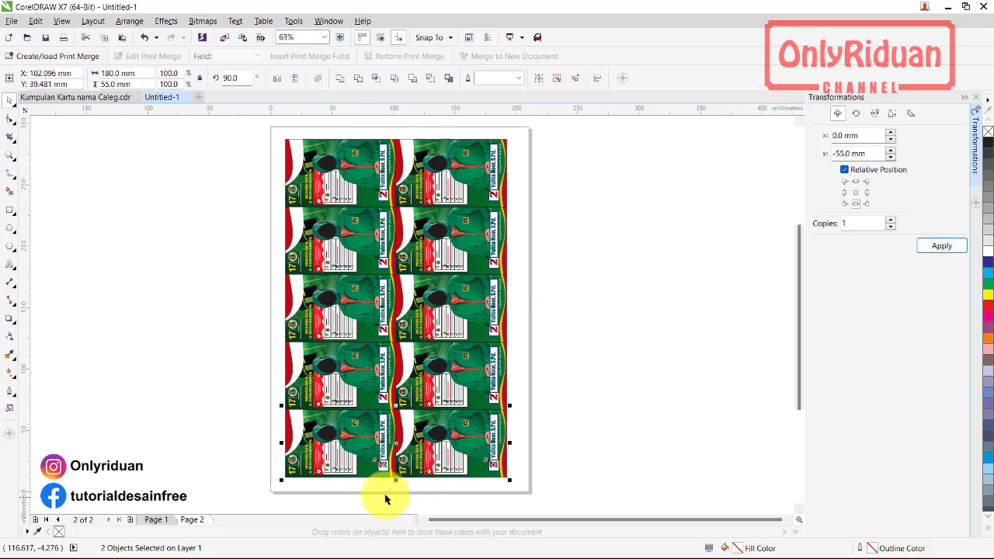
# Select all ten cards, group them, and centre the 180 × 275 mm group on the page
pyautogui.moveTo(566, 494); pyautogui.dragTo(401, 139)
pyautogui.hotkey('ctrl', 'a')
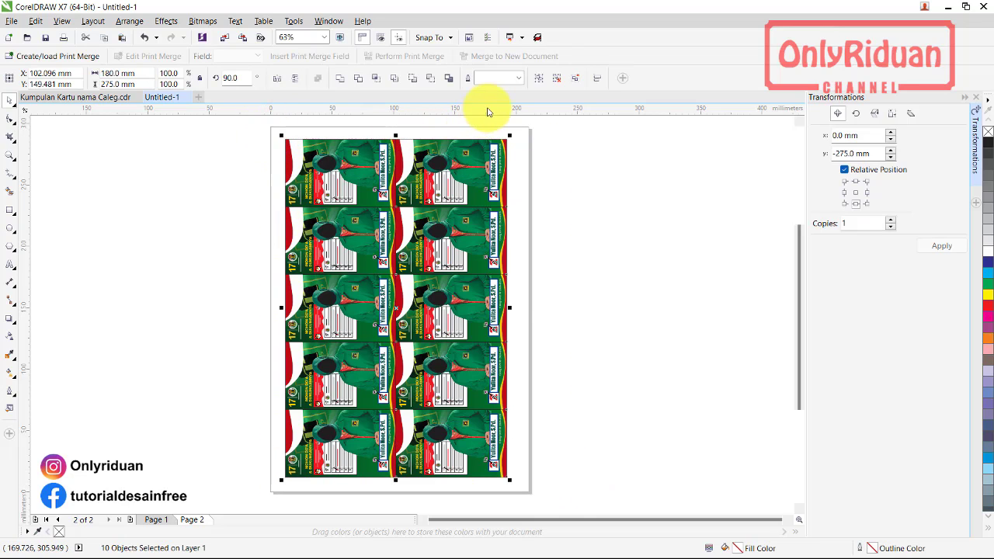
pyautogui.hotkey('ctrl', 'g')
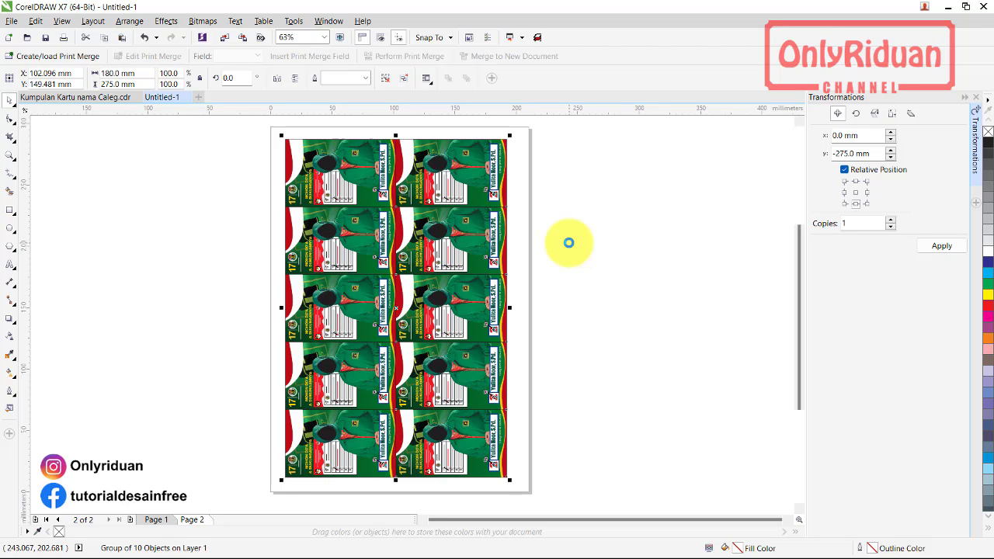
pyautogui.press('p')
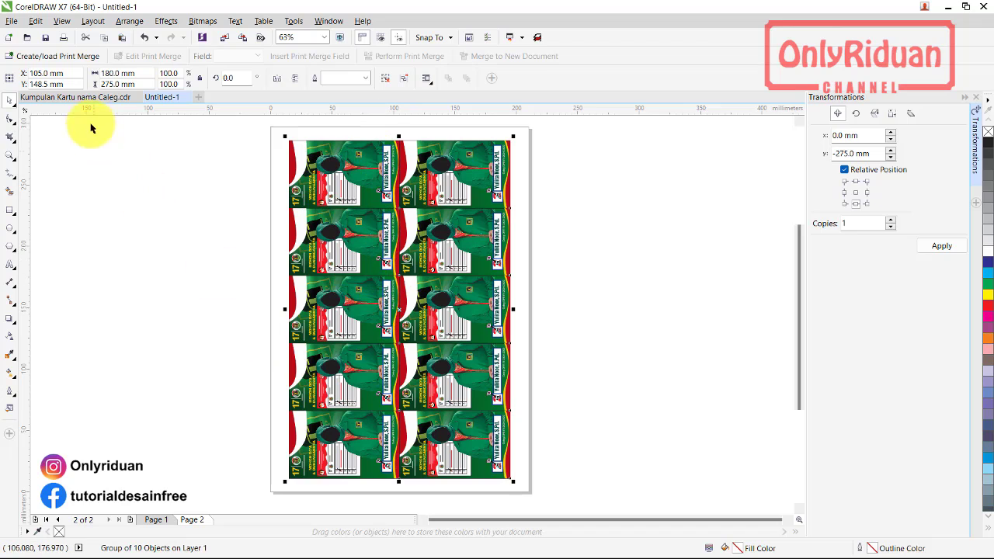
# Glance at the card collection, then return to page 1 of Untitled-1 with its ten Demokrat cards
pyautogui.click(87, 99)
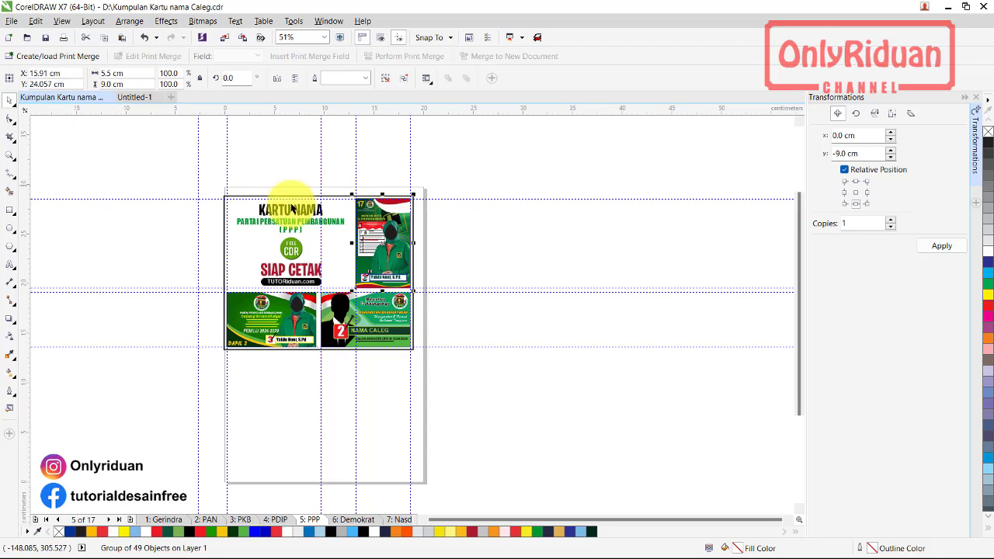
pyautogui.click(134, 97)
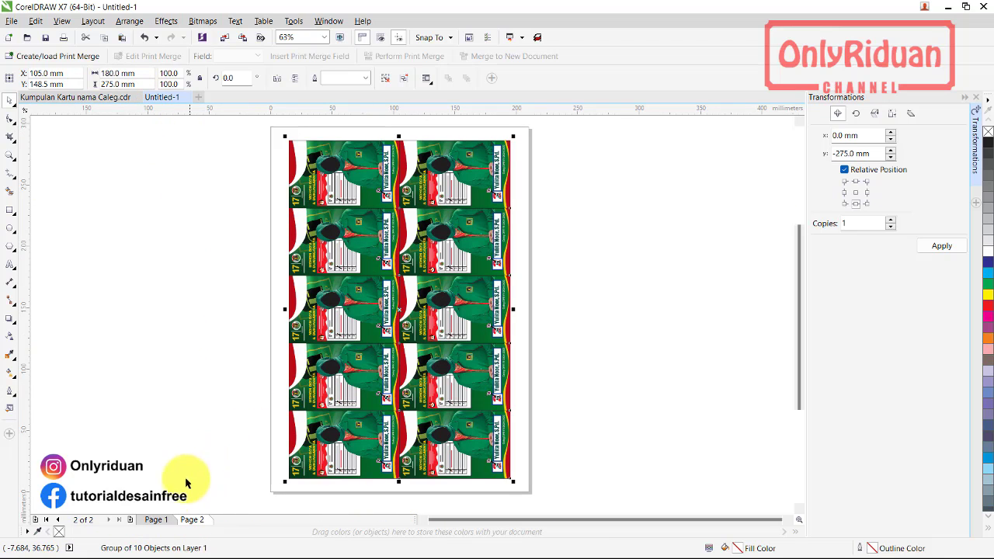
pyautogui.click(155, 521)
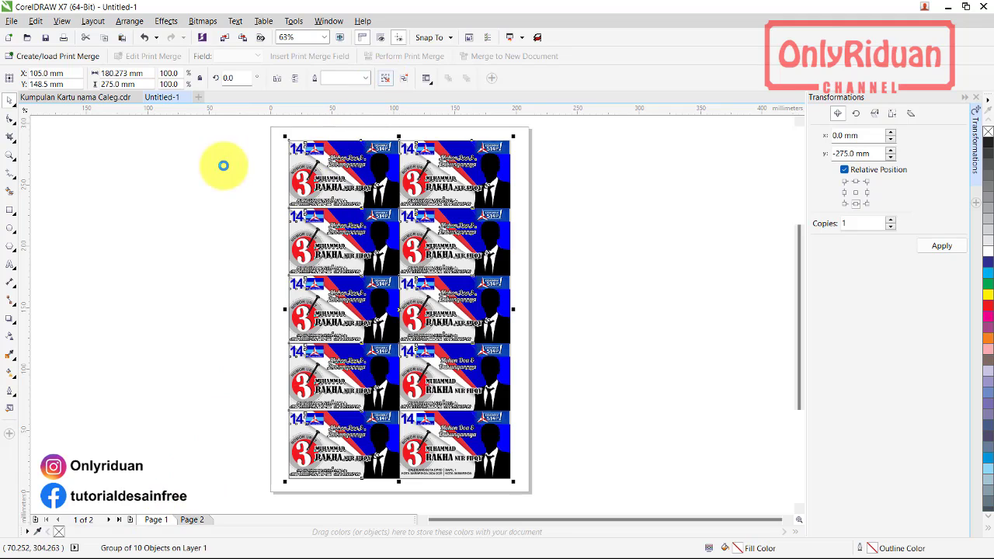
pyautogui.click(283, 170)
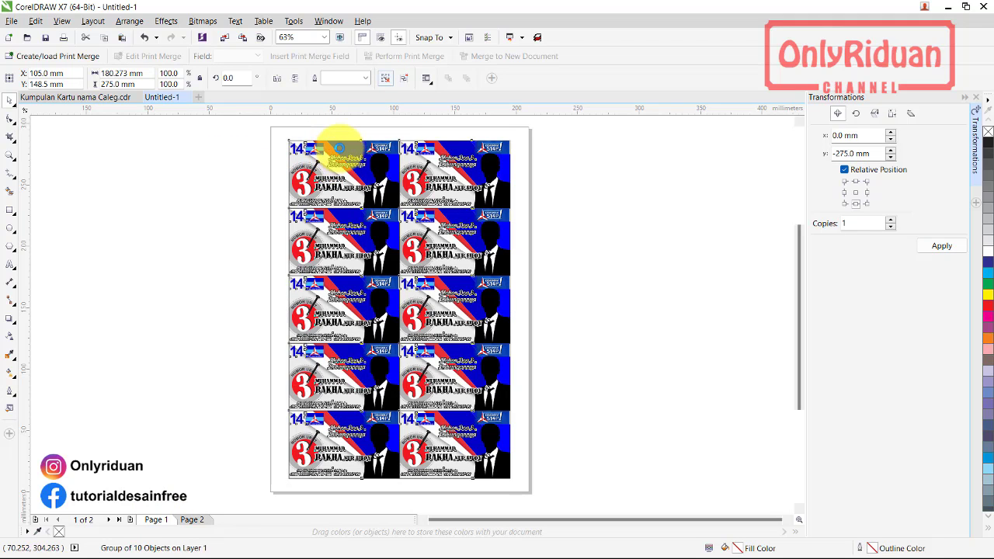
pyautogui.click(339, 149)
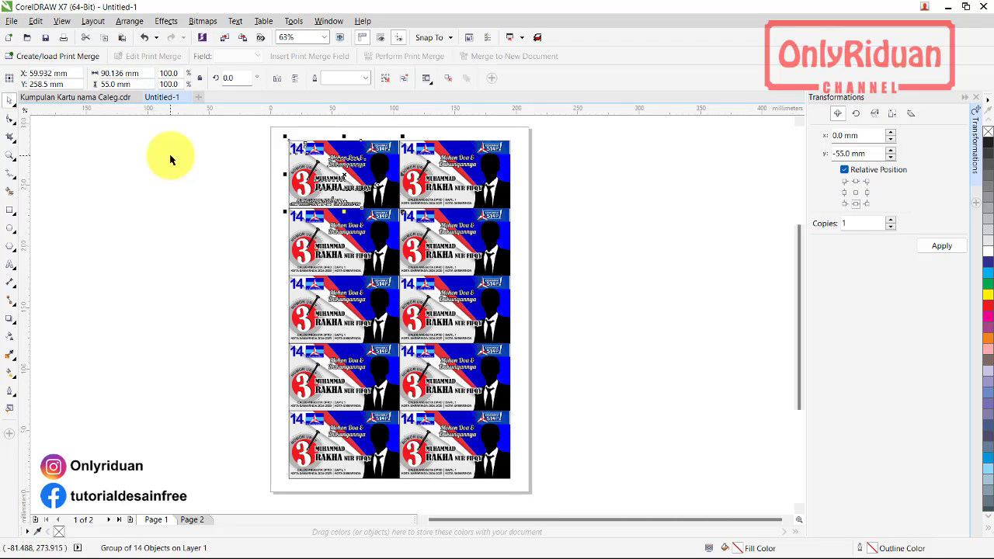
pyautogui.click(204, 122)
# Set the measurement units to centimeters, then return to the Kumpulan Kartu nama Caleg.cdr PPP page
pyautogui.click(299, 79)
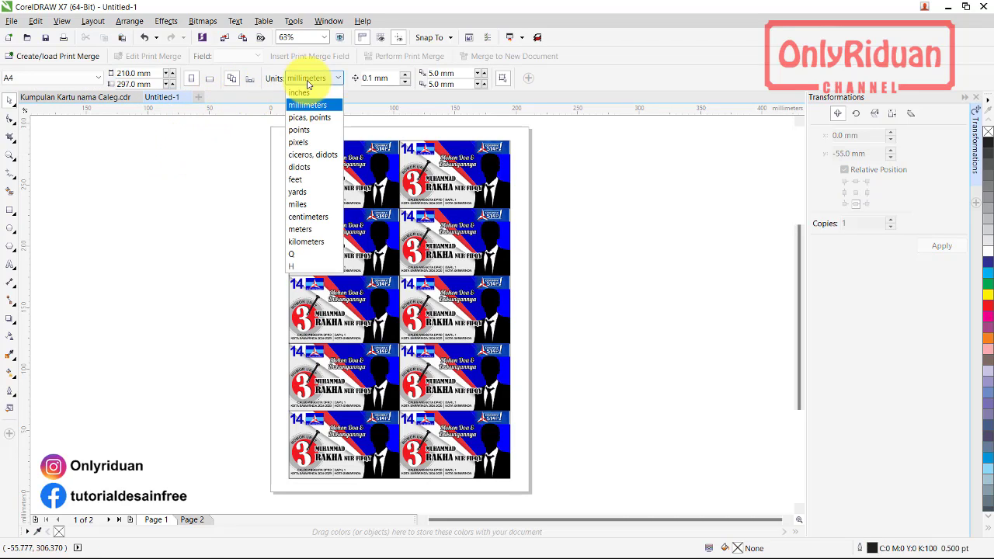
pyautogui.click(308, 217)
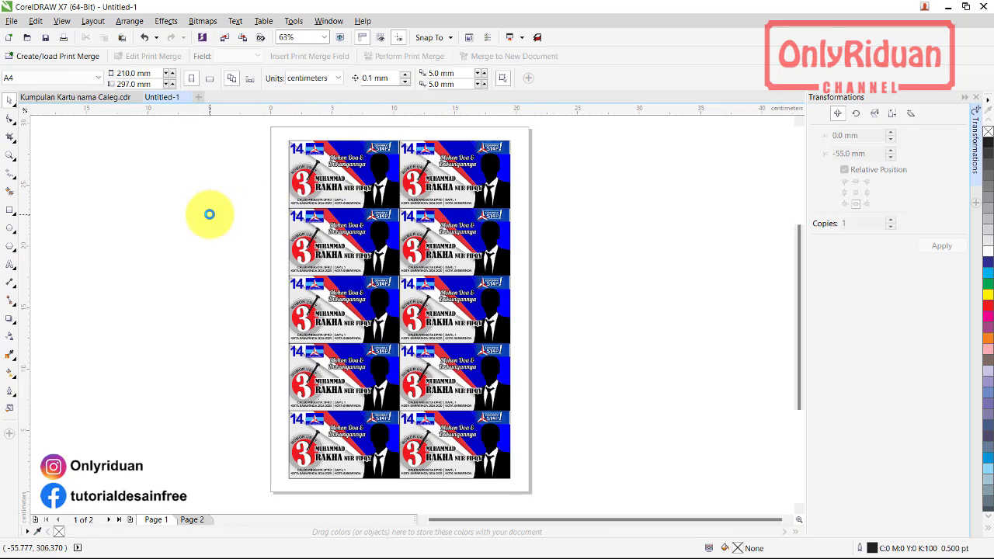
pyautogui.click(293, 181)
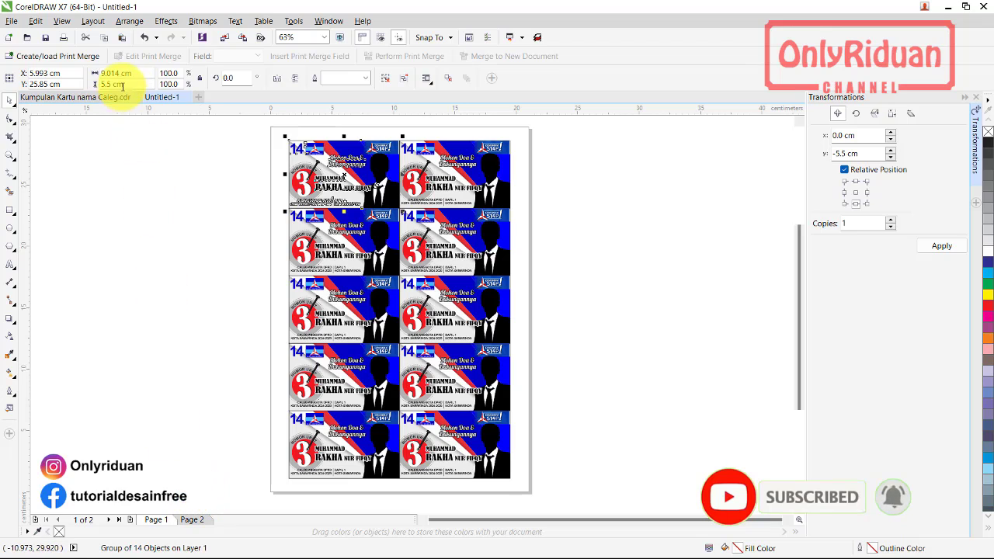
pyautogui.click(92, 97)
# Deselect the cards in the collection and switch to the Kartu Nama Caleg 2024\FILE folder in File Explorer
pyautogui.click(246, 305)
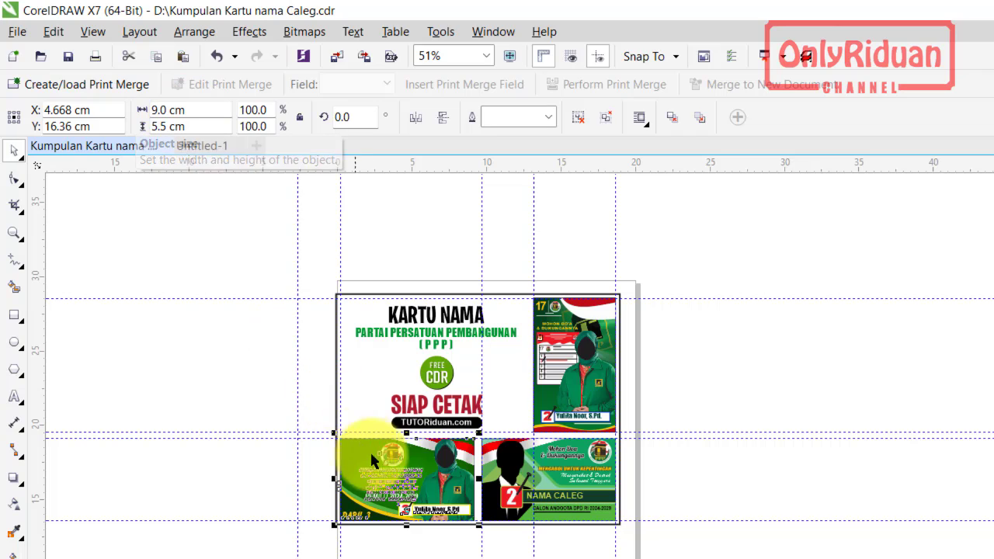
pyautogui.click(276, 200)
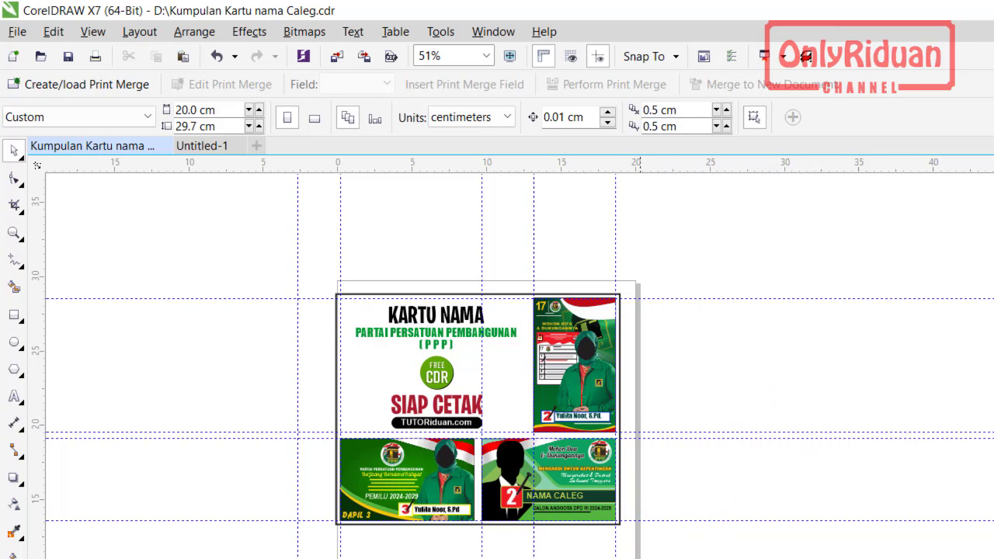
pyautogui.hotkey('alt', 'Tab')
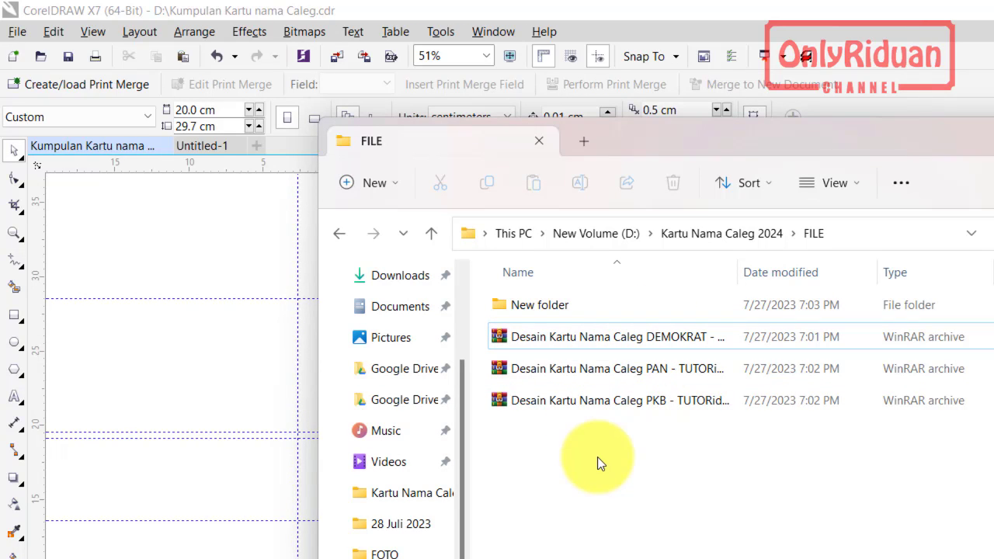
# Extract the PKB card archive into the FILE folder with WinRAR Extract Here, reaching its password prompt
pyautogui.click(633, 337)
pyautogui.click(598, 400)
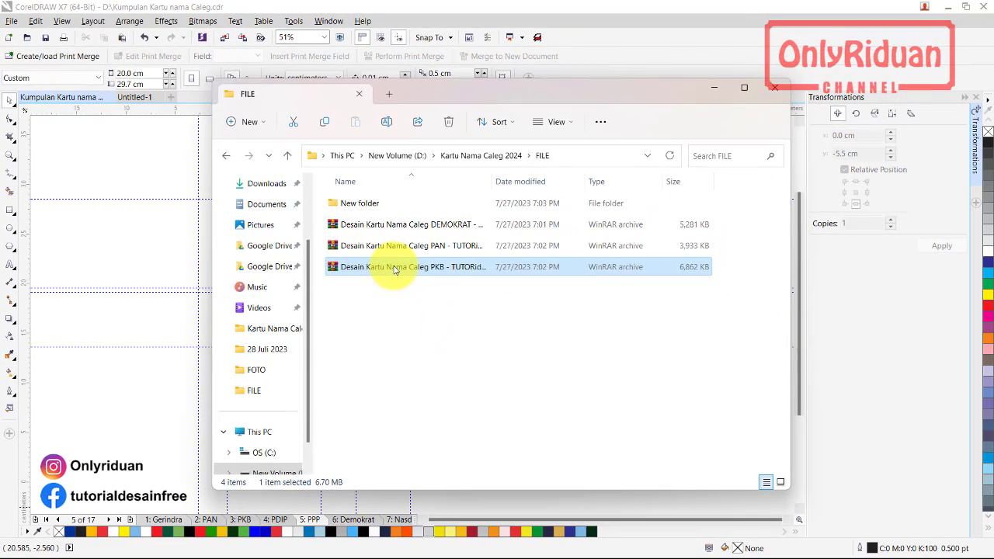
pyautogui.rightClick(394, 269)
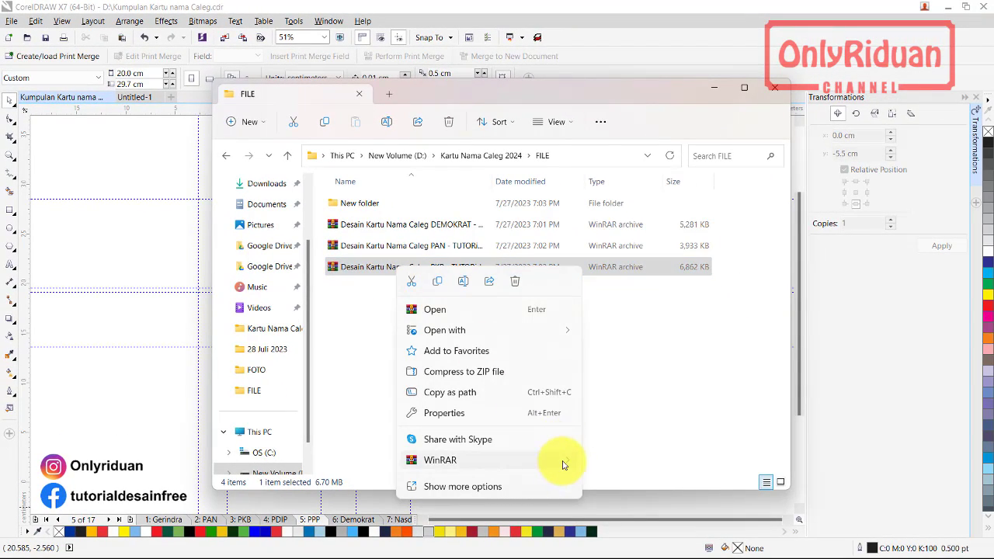
pyautogui.moveTo(565, 463)
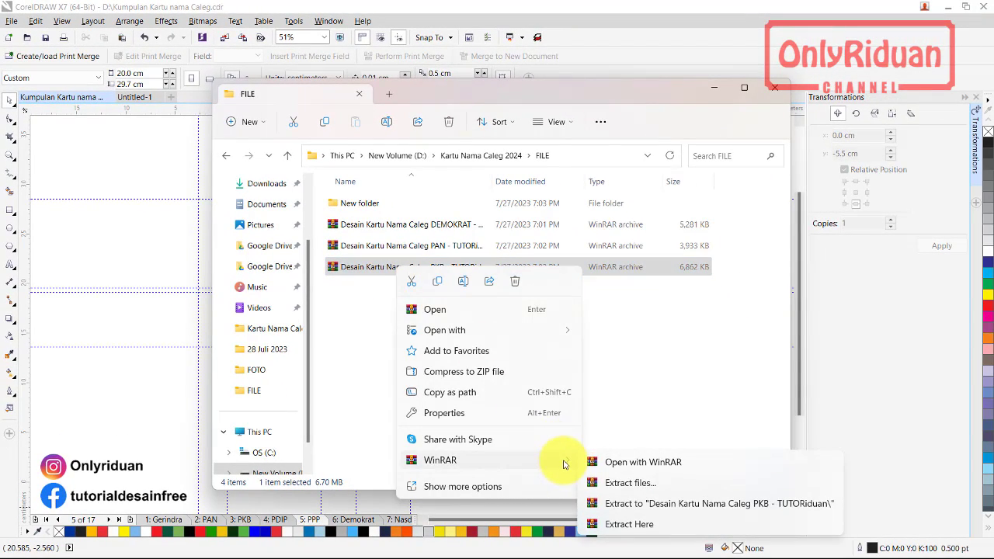
pyautogui.click(635, 379)
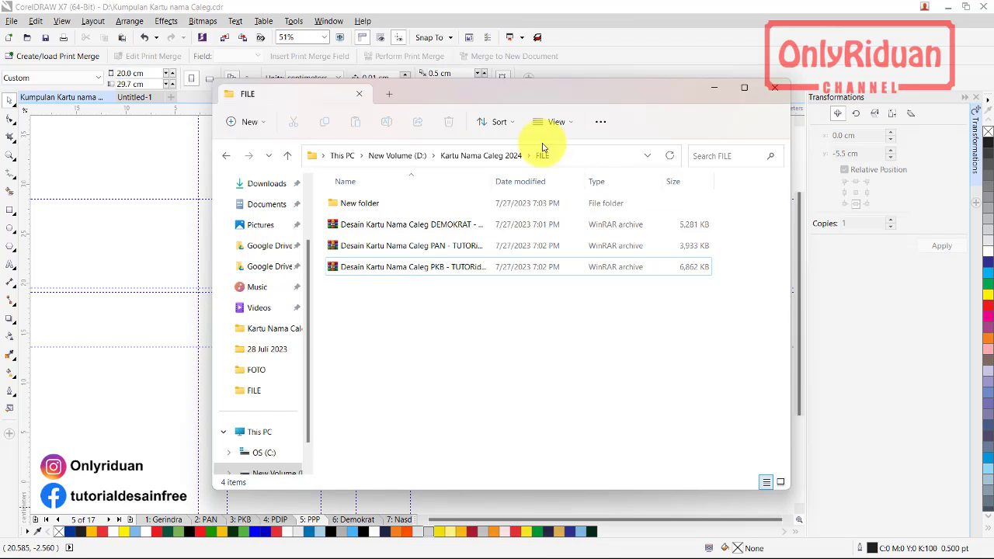
pyautogui.moveTo(506, 95); pyautogui.dragTo(498, 41)
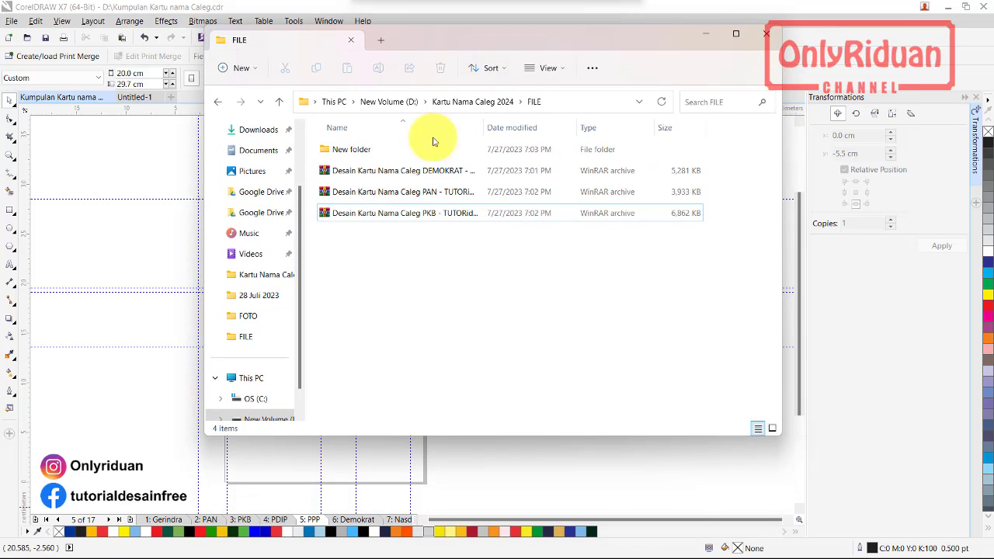
pyautogui.click(378, 222)
pyautogui.rightClick(378, 221)
pyautogui.moveTo(547, 417)
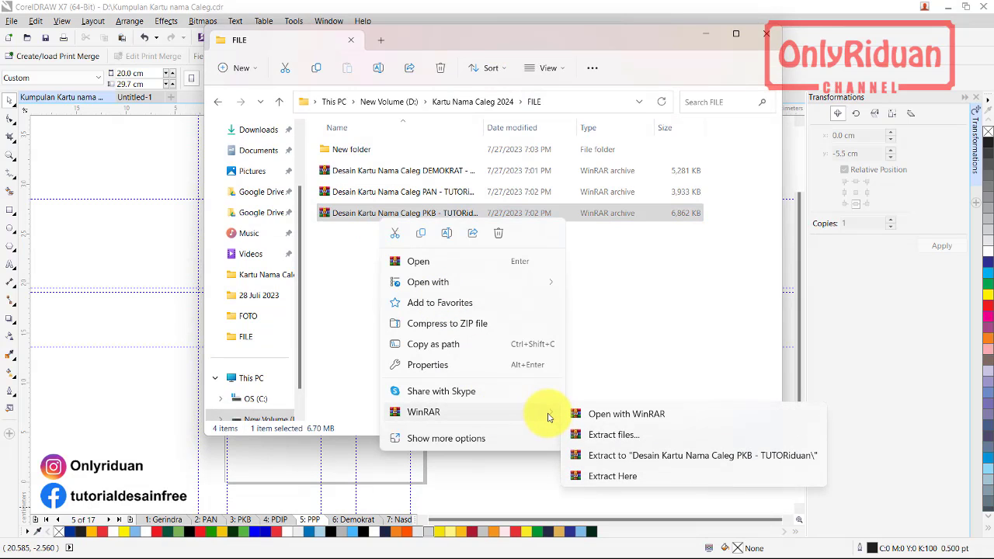
pyautogui.click(605, 477)
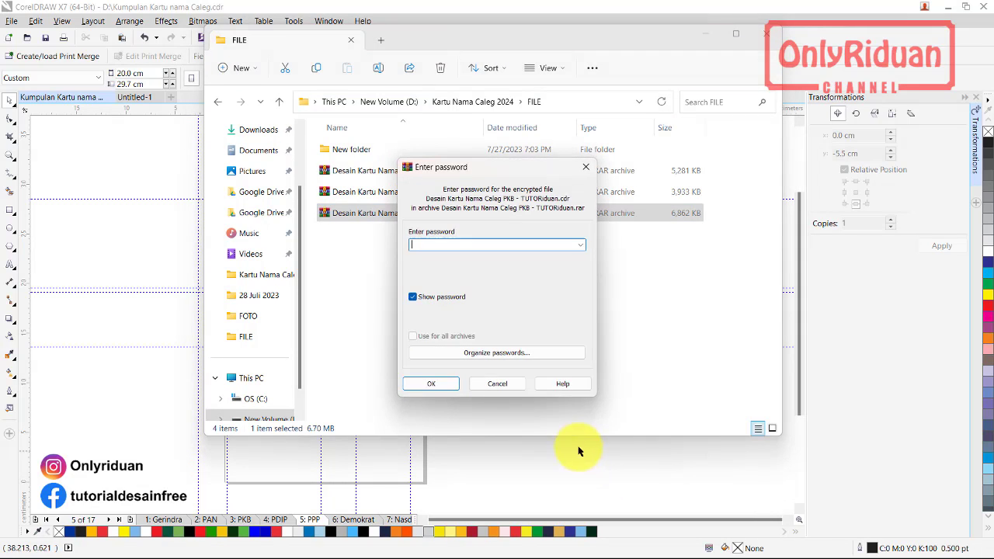